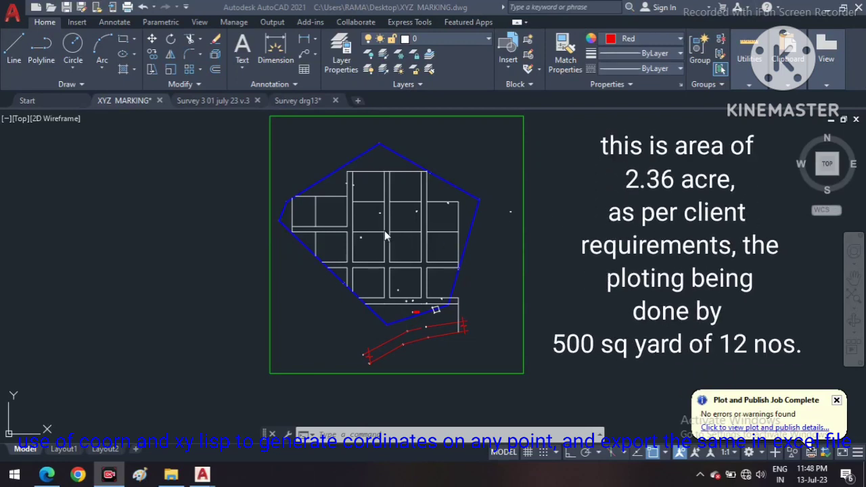
- Pan and zoom around the plot layout to frame the blue boundary and plots
scroll(345, 230, "up", 5)
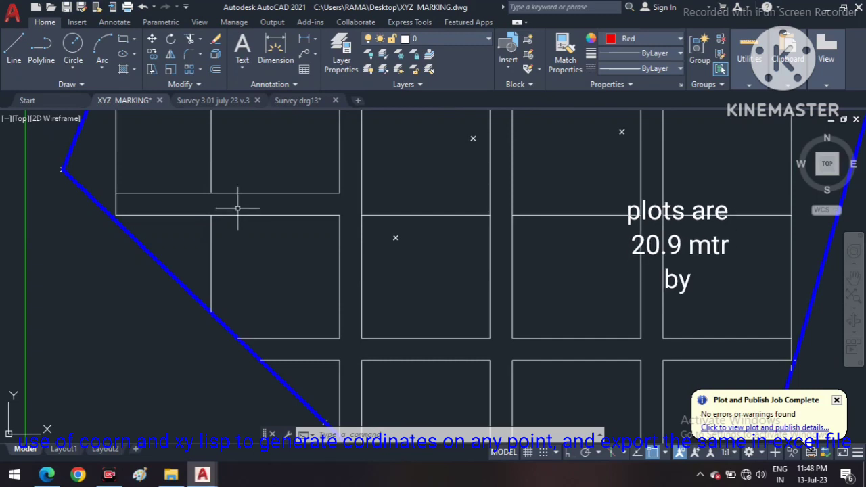
scroll(489, 258, "down", 3)
scroll(488, 265, "down", 2)
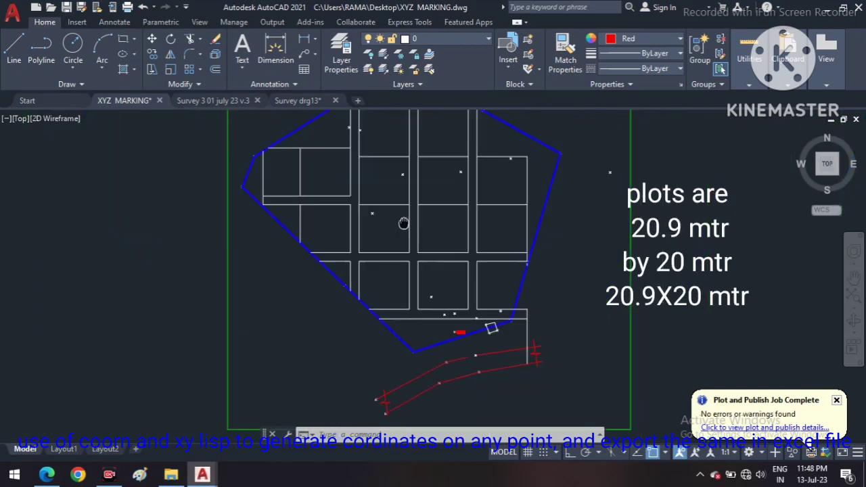
middle_click_drag(488, 265, 368, 225)
scroll(367, 285, "up", 1)
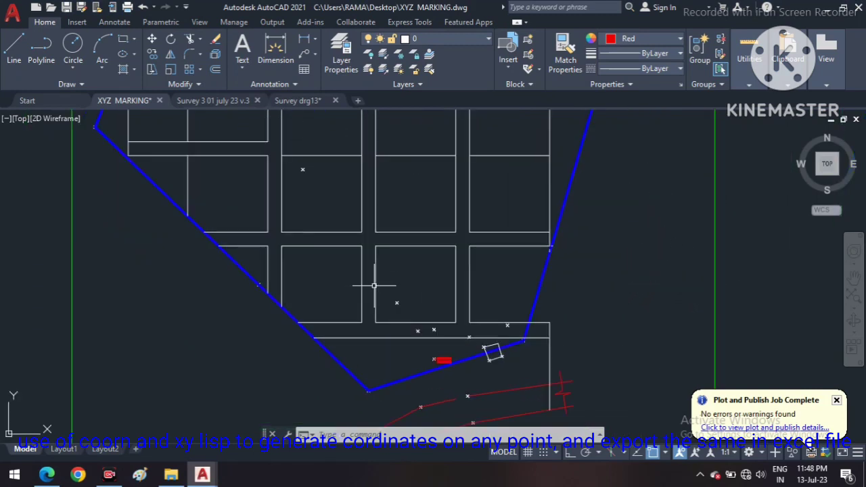
scroll(437, 338, "up", 2)
scroll(426, 355, "up", 1)
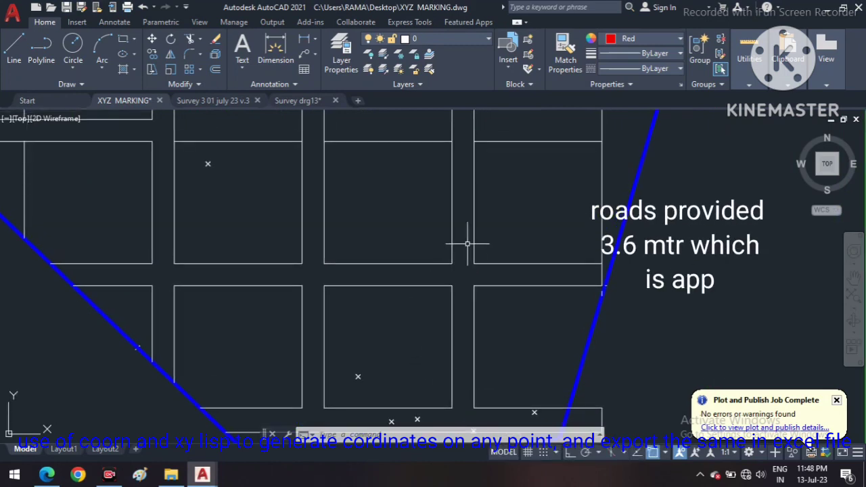
scroll(460, 237, "down", 3)
middle_click_drag(450, 232, 423, 339)
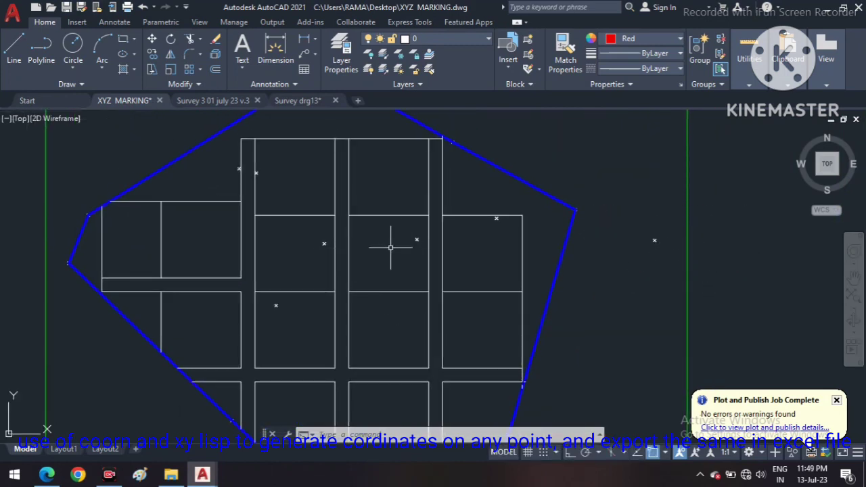
middle_click_drag(409, 247, 479, 226)
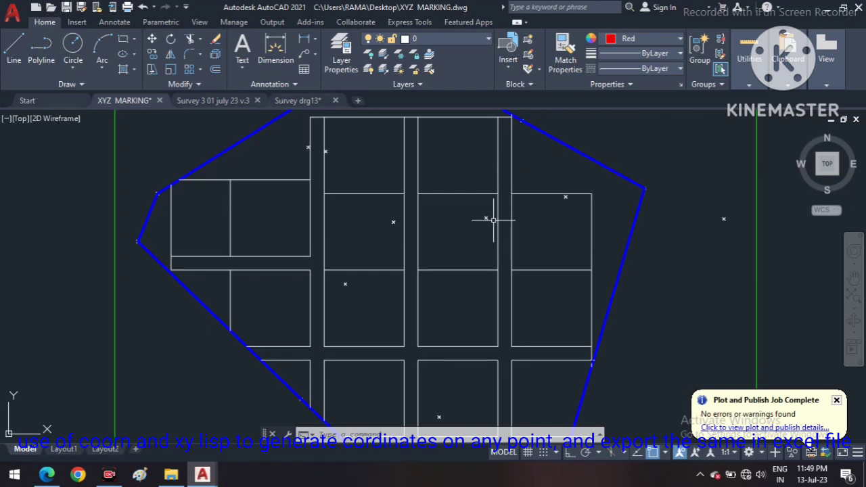
mouse_move(478, 262)
middle_mouse_down()
mouse_move(389, 287)
mouse_move(367, 262)
middle_mouse_up()
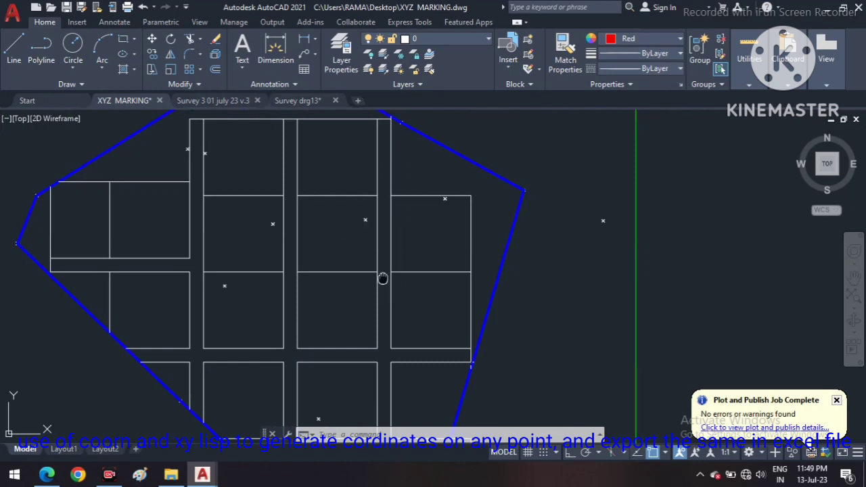
middle_click_drag(383, 278, 410, 277)
- Measure a plot's width with an aligned dimension (DAL), reading 20.9000
type("DAL")
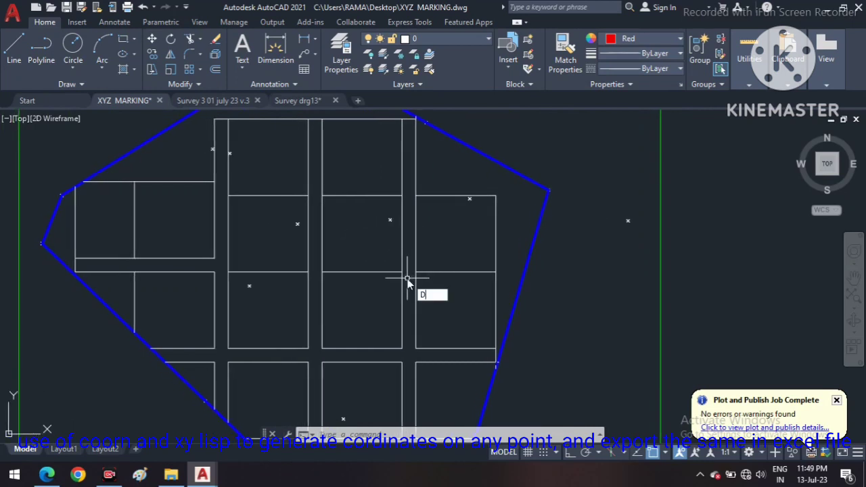
key("Return")
scroll(366, 274, "up", 3)
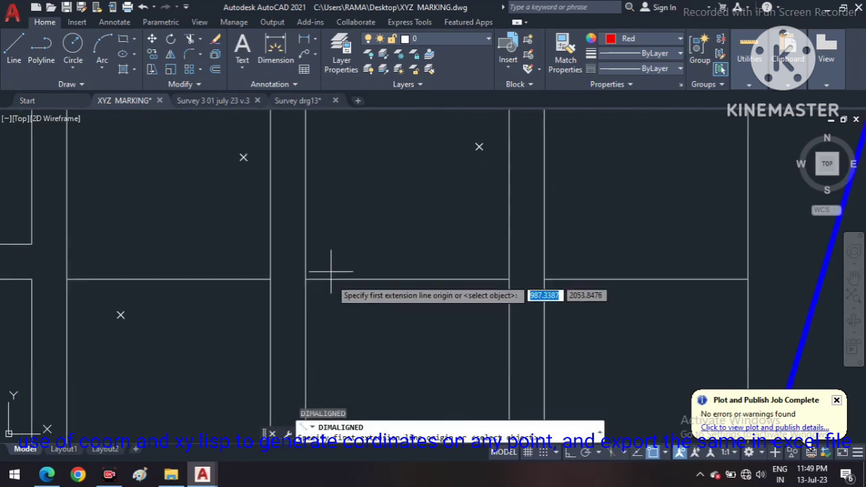
scroll(318, 281, "up", 3)
left_click(290, 279)
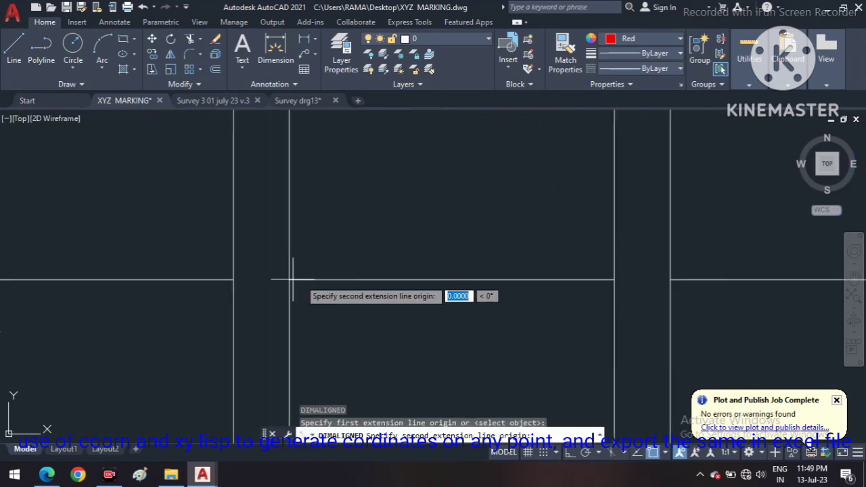
left_click(614, 279)
left_click(611, 240)
scroll(448, 236, "down", 3)
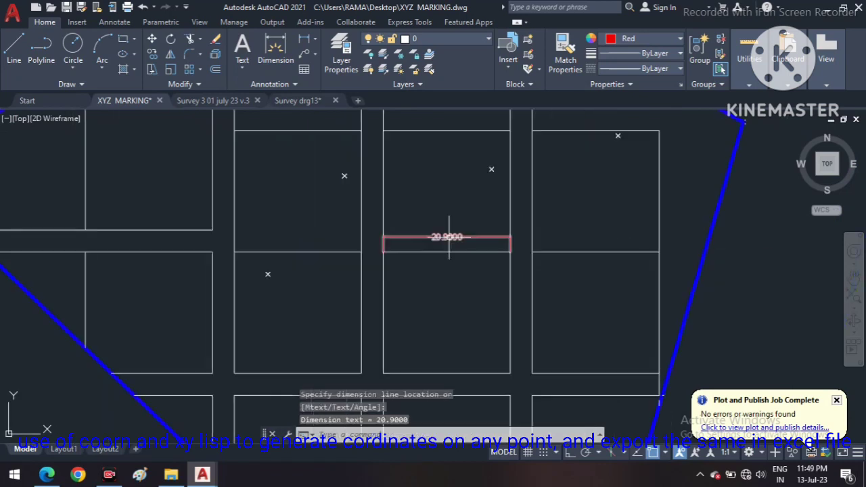
middle_click_drag(448, 237, 450, 276)
- Measure the same plot's depth with another aligned dimension, reading 20.0000
key("Return")
scroll(399, 185, "up", 2)
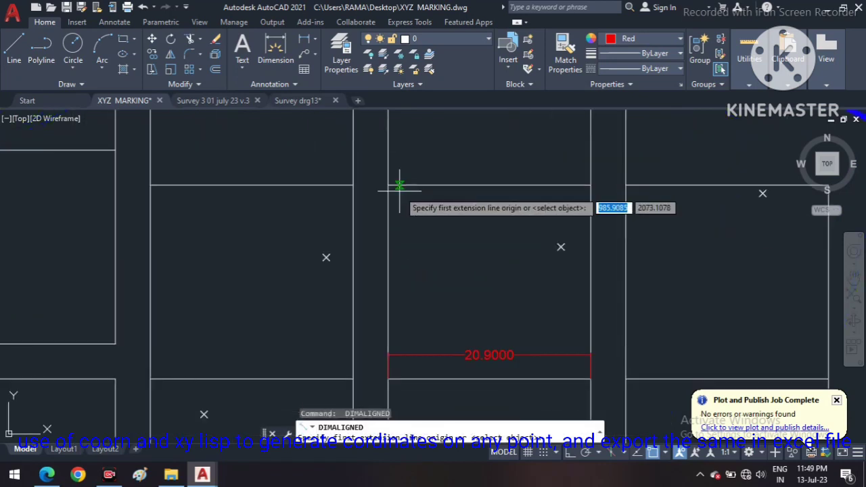
left_click(387, 184)
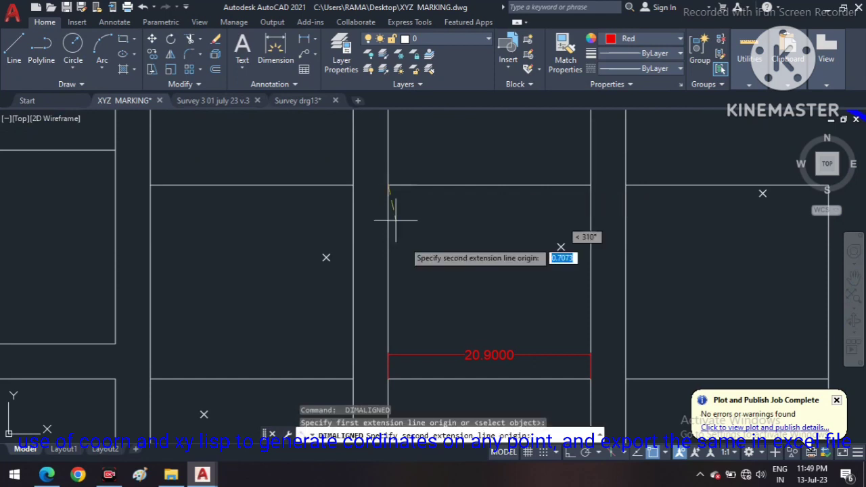
middle_click_drag(396, 219, 392, 94)
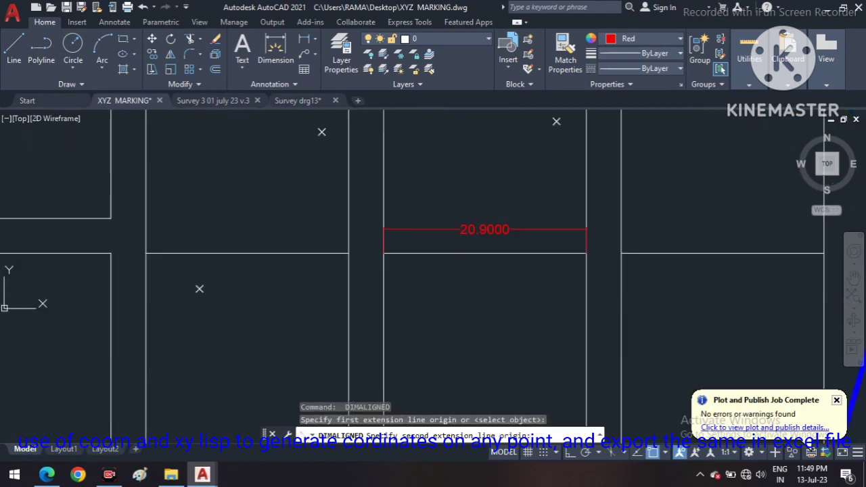
left_click(384, 253)
middle_click_drag(348, 261, 346, 322)
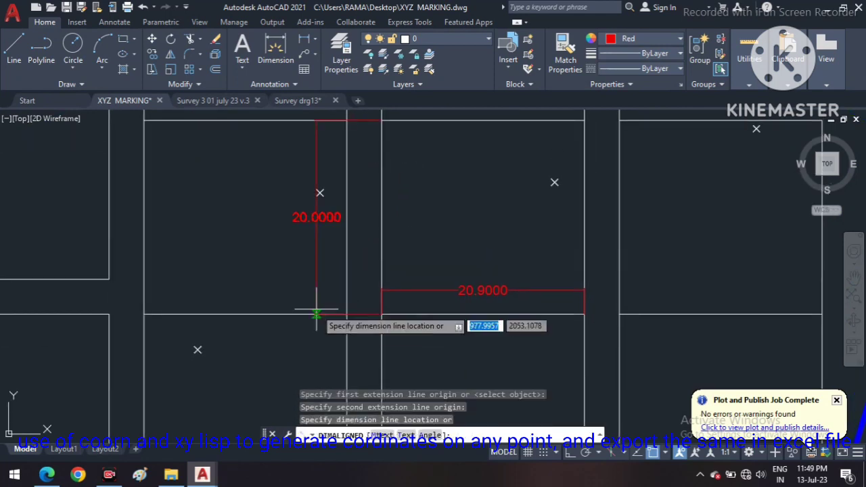
left_click(316, 313)
key("Escape")
- Erase the two temporary 20.9000 and 20.0000 dimensions
left_click_drag(379, 317, 587, 245)
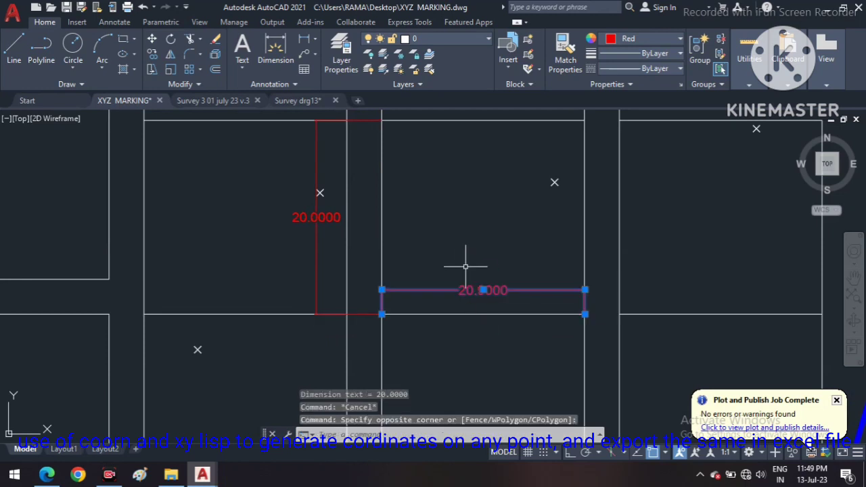
left_click_drag(328, 248, 285, 219)
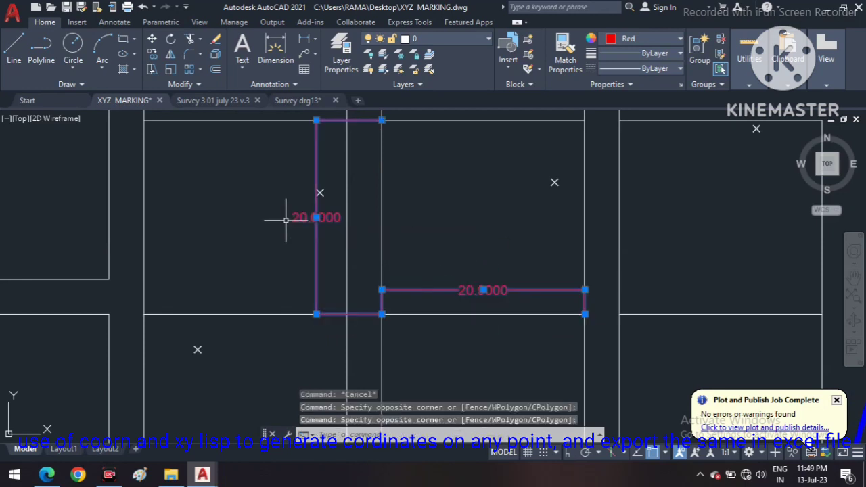
type("e")
key("Return")
- Pan across the plots to centre the blue boundary and its upper-left corner
scroll(461, 253, "down", 3)
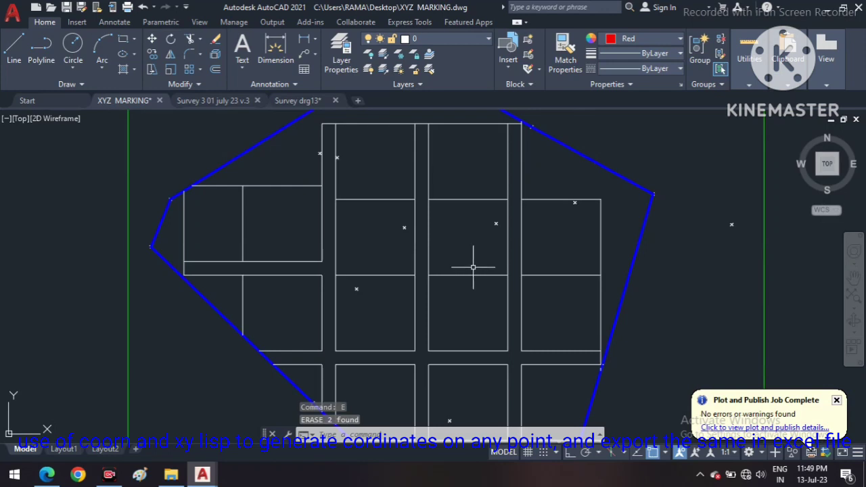
scroll(467, 253, "down", 2)
scroll(456, 236, "down", 2)
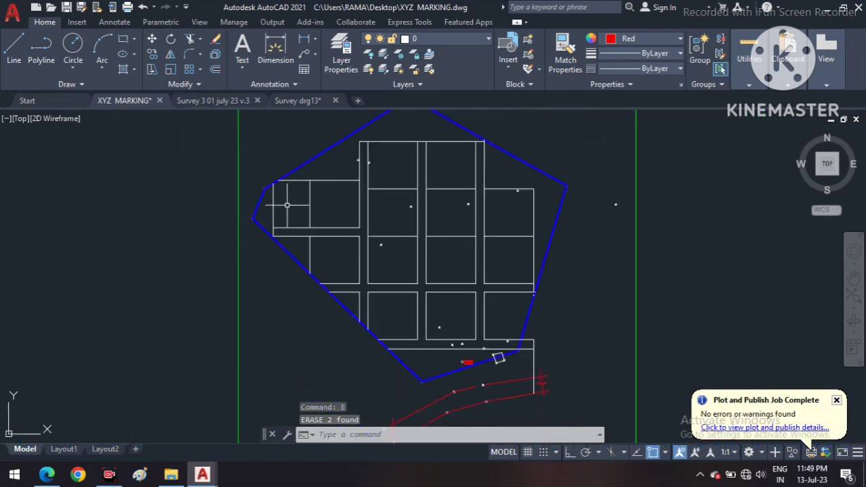
scroll(287, 205, "up", 5)
middle_click_drag(321, 173, 317, 224)
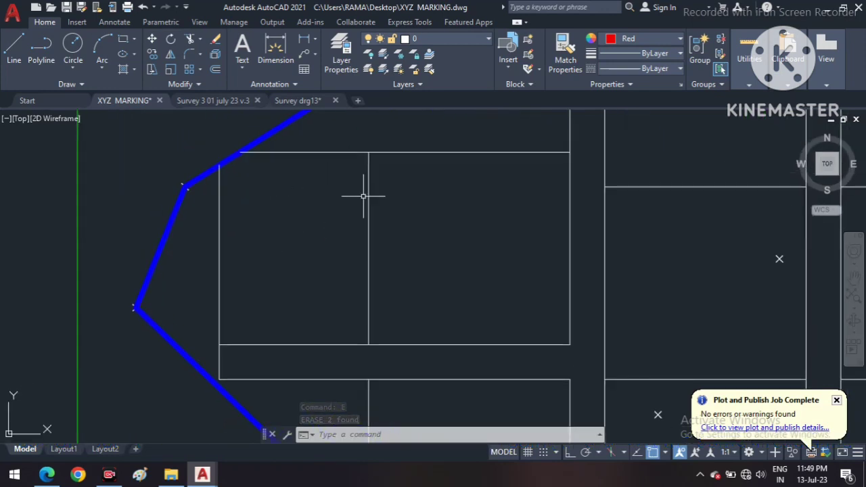
middle_click_drag(379, 241, 266, 209)
scroll(528, 257, "down", 2)
middle_click_drag(527, 257, 339, 245)
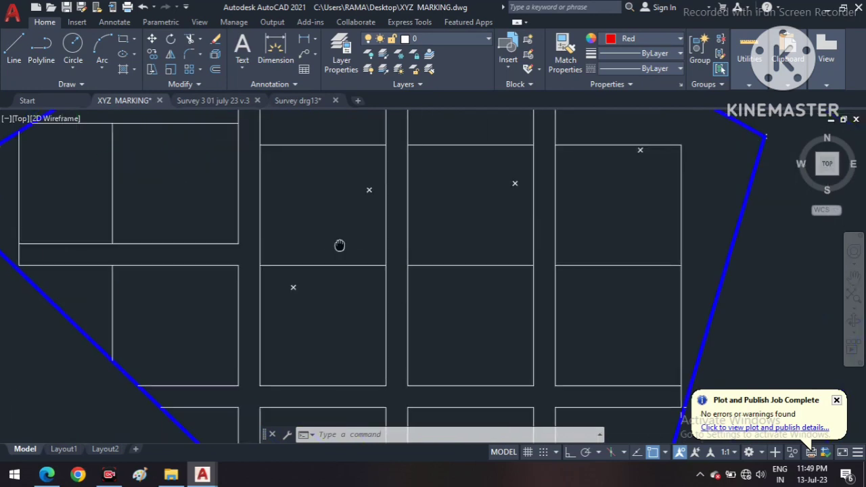
scroll(454, 246, "down", 2)
middle_click_drag(532, 257, 485, 297)
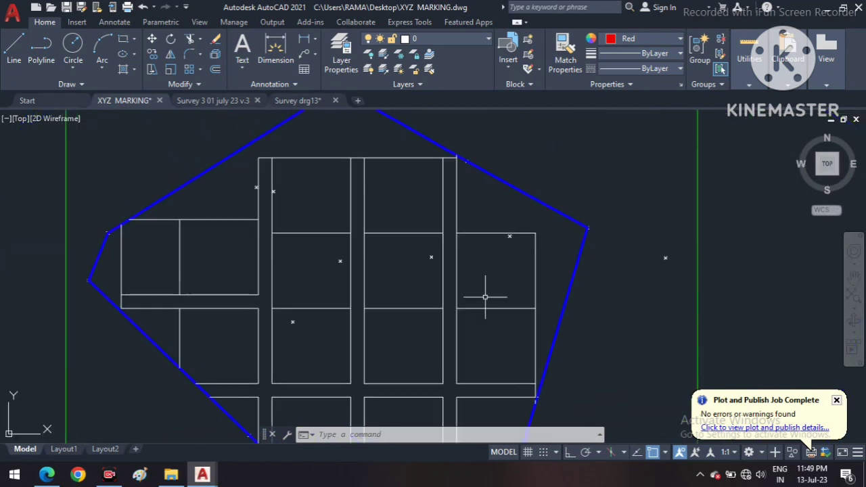
middle_click_drag(495, 253, 478, 213)
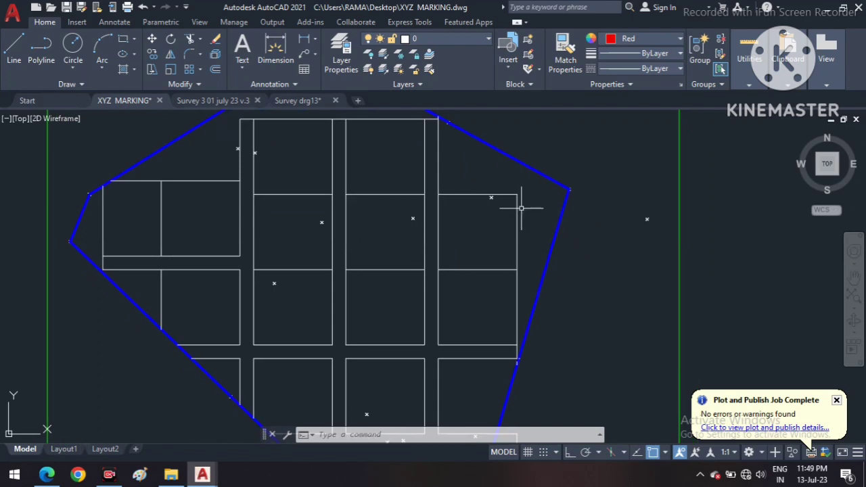
middle_click_drag(518, 207, 530, 270)
scroll(251, 188, "up", 5)
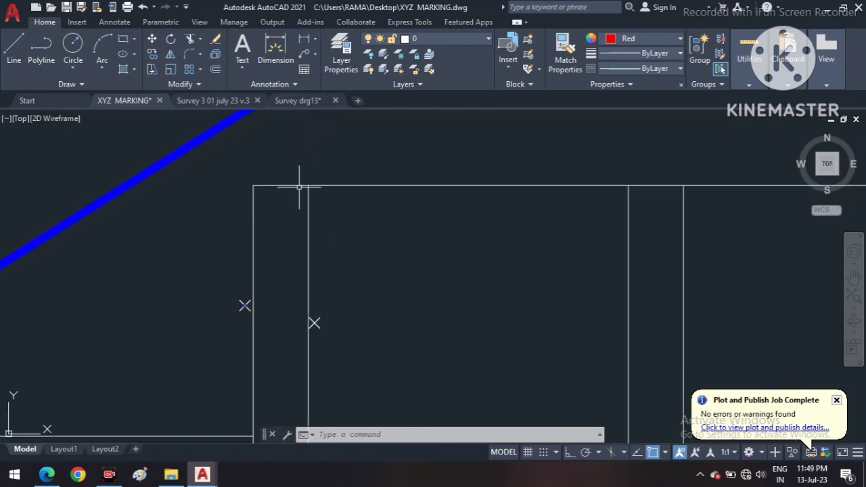
- Pan to the upper boundary corner and the red road lines below the plots
middle_click_drag(486, 262, 270, 162)
scroll(437, 282, "down", 4)
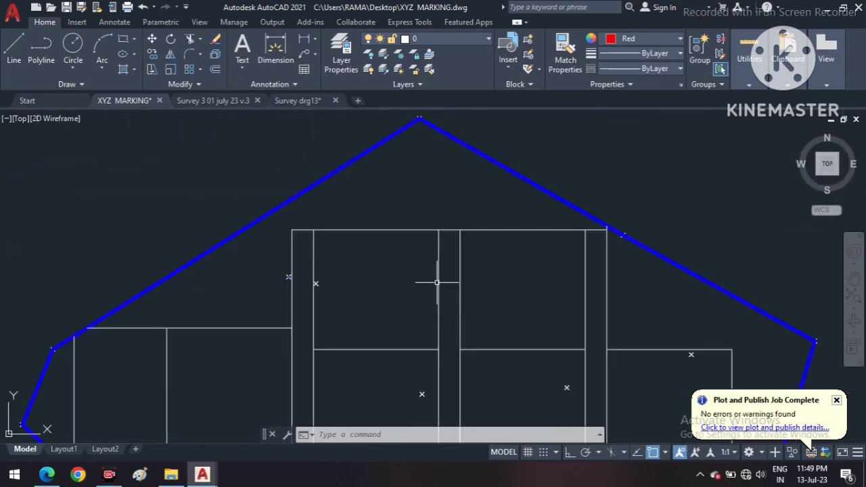
scroll(437, 282, "down", 3)
scroll(421, 180, "down", 2)
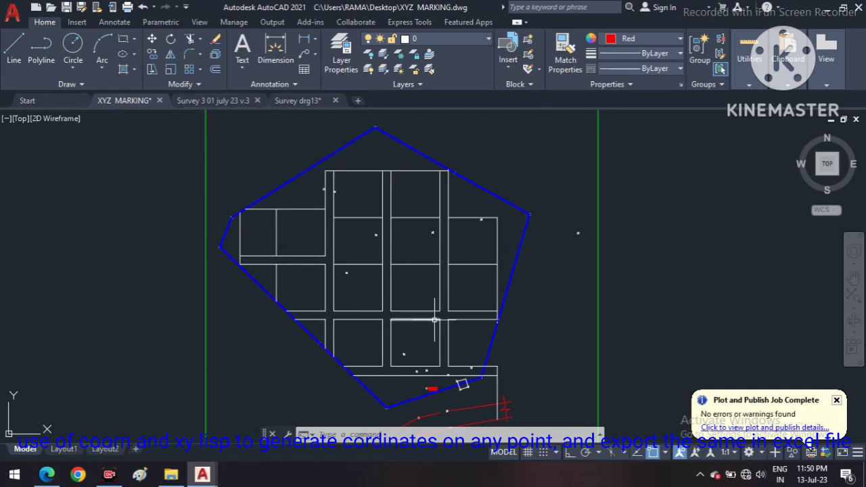
middle_click_drag(430, 321, 432, 262)
middle_click_drag(359, 269, 359, 295)
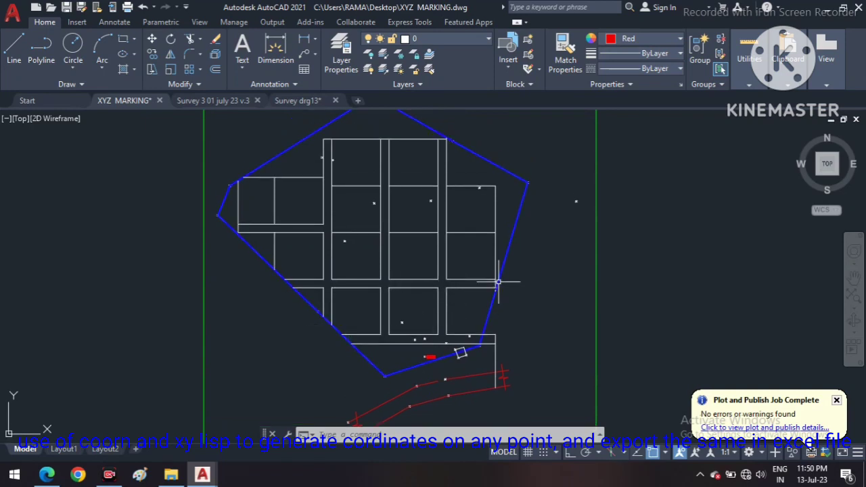
scroll(499, 293, "up", 2)
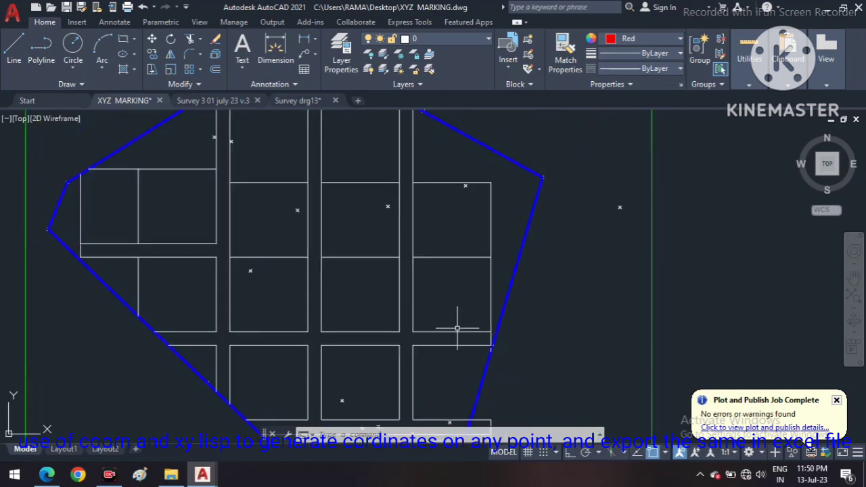
scroll(466, 315, "down", 2)
middle_click_drag(478, 297, 441, 295)
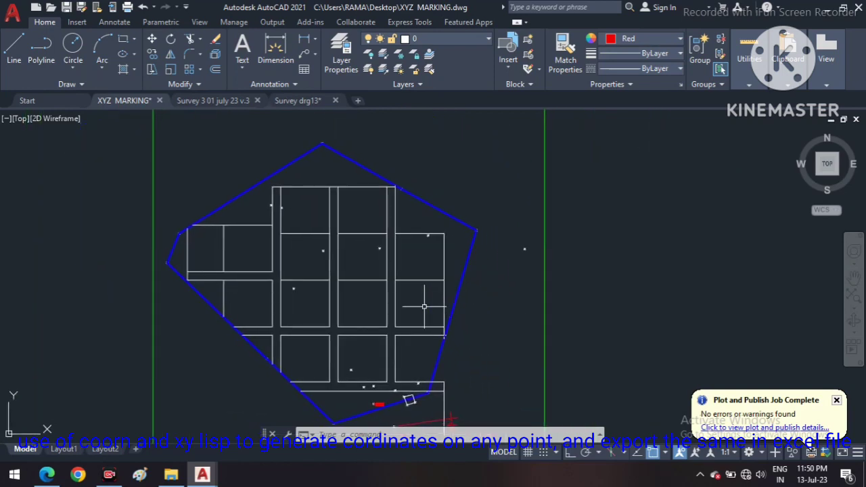
middle_click_drag(511, 306, 517, 295)
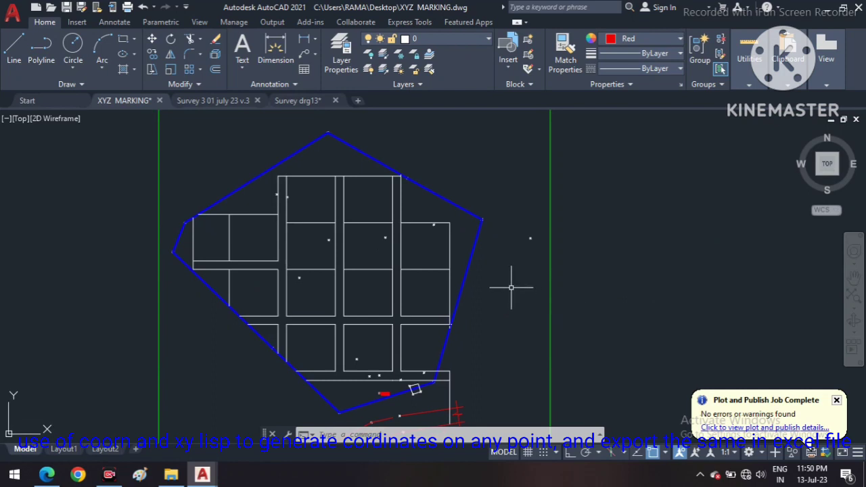
- Load the COORN routine from the AutoCAD 2021 folder through APPLOAD
type("AP")
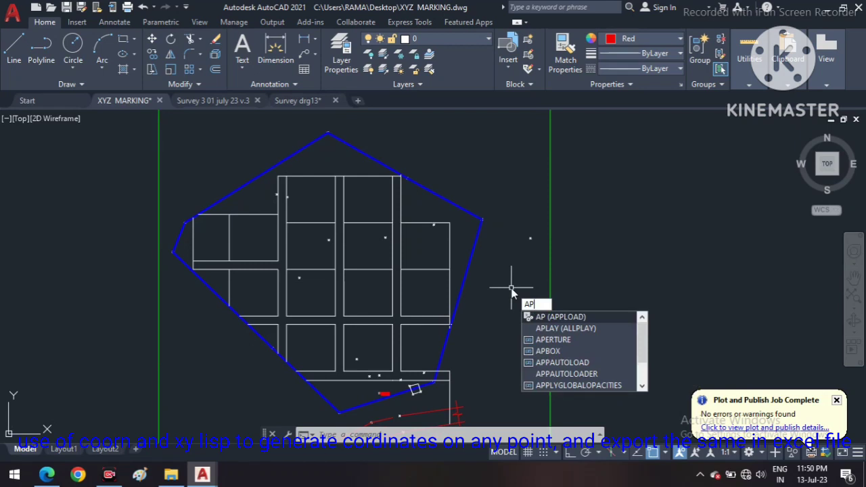
key("Return")
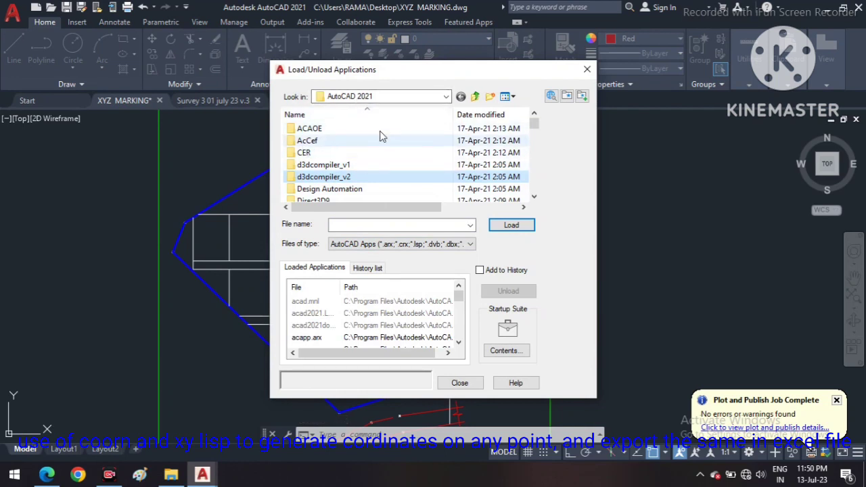
scroll(390, 159, "down", 2)
scroll(348, 196, "down", 1)
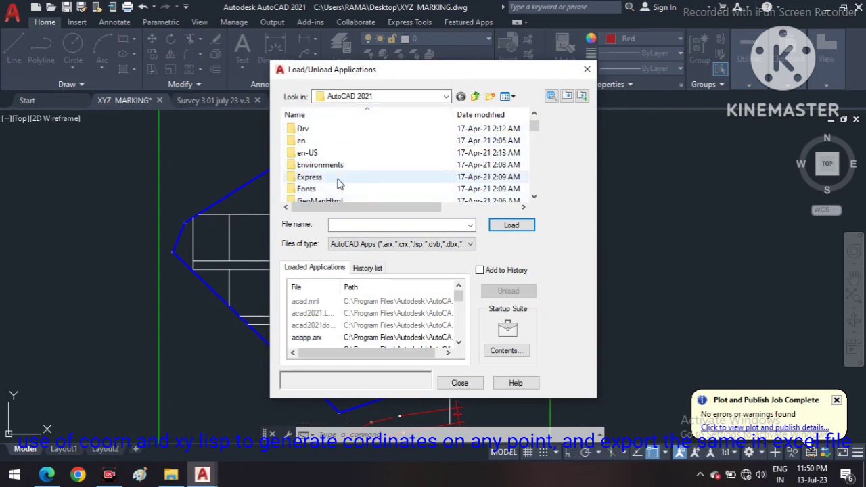
scroll(338, 184, "up", 3)
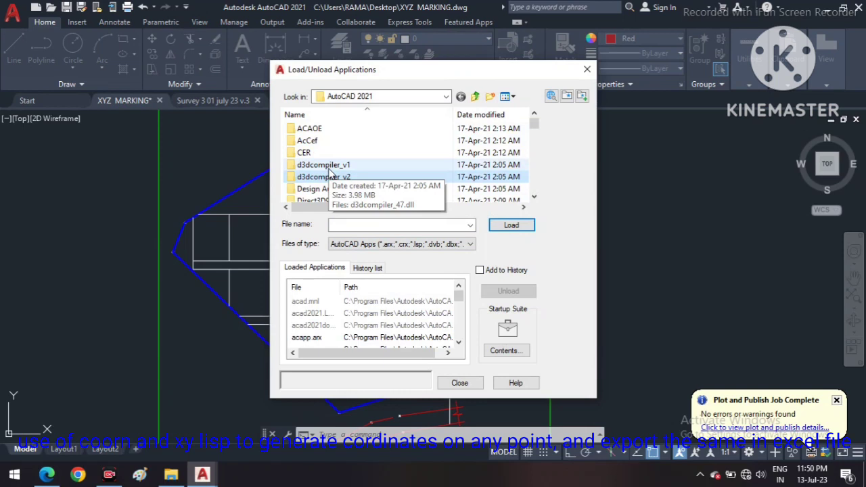
type("condlg")
mouse_move(312, 165)
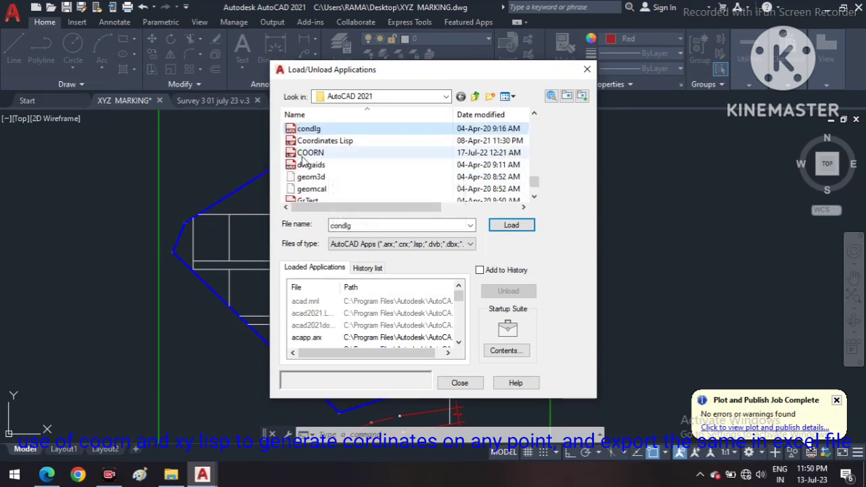
left_click(308, 153)
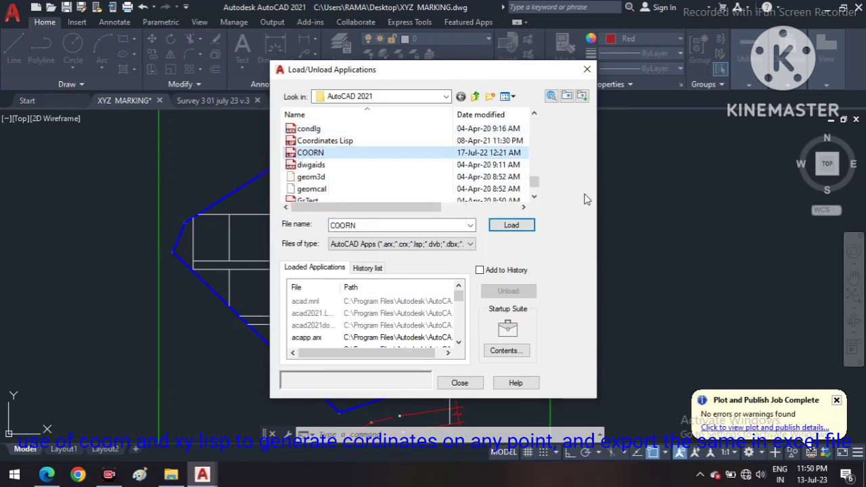
left_click(512, 226)
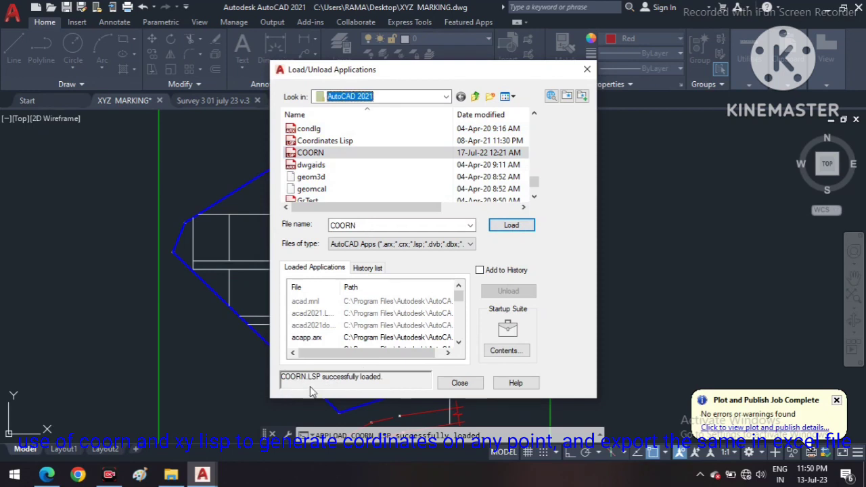
- Close the Load/Unload Applications dialog and pan the XYZ MARKING plot grid into position
left_click(457, 383)
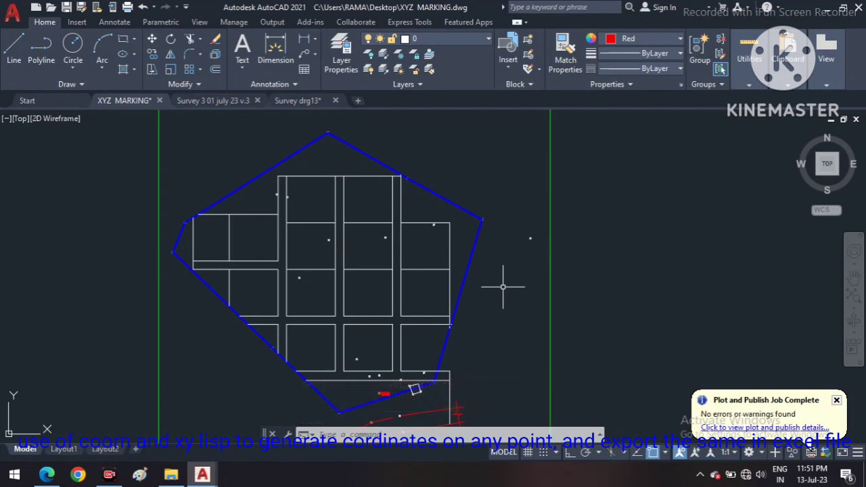
middle_click_drag(342, 241, 382, 268)
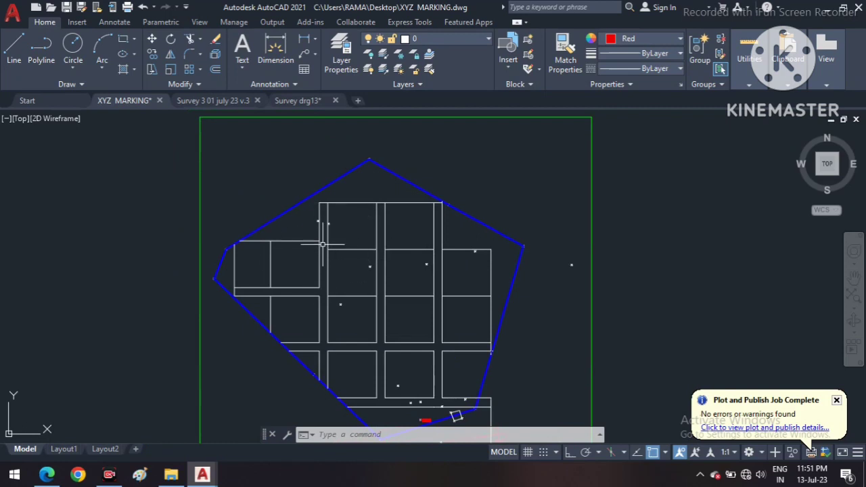
mouse_move(359, 281)
middle_mouse_down()
mouse_move(371, 248)
mouse_move(353, 240)
middle_mouse_up()
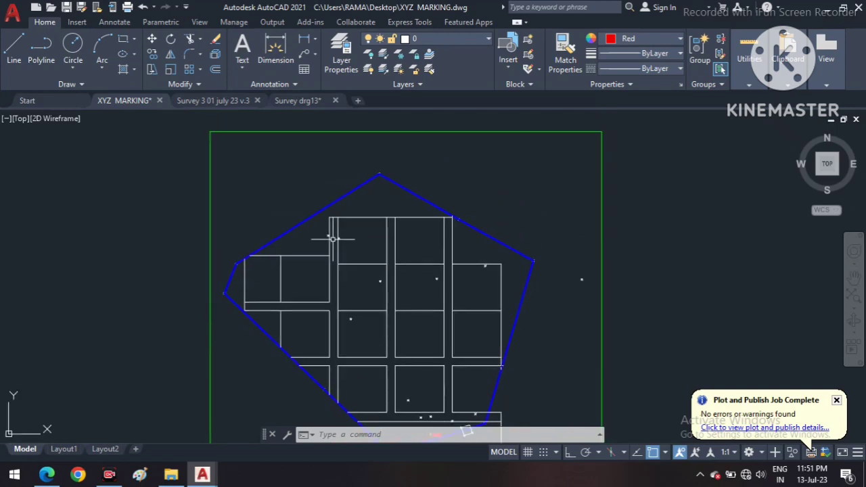
- Start COORN in Pick mode and pick the first three corners along the top edge
type("COO")
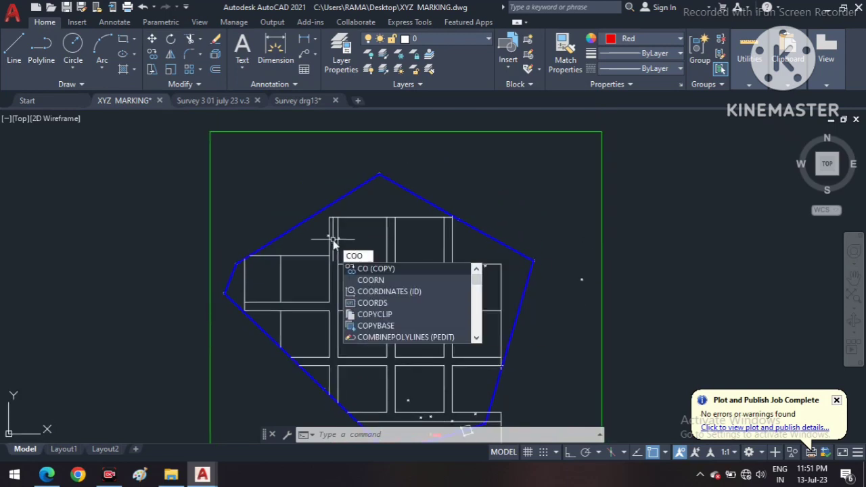
type("RN")
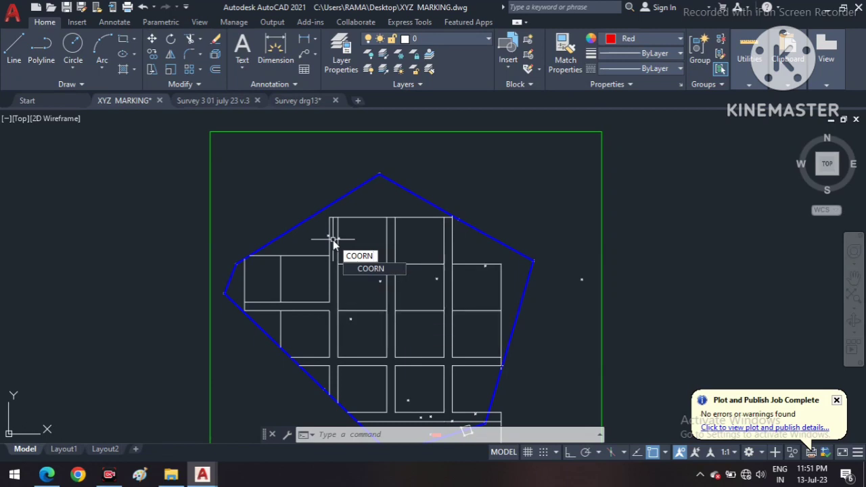
key("Return")
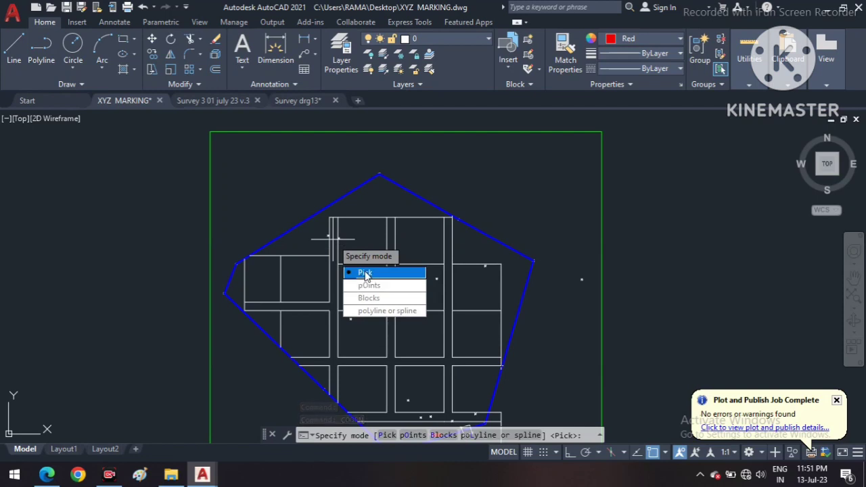
key("Return")
scroll(345, 216, "up", 2)
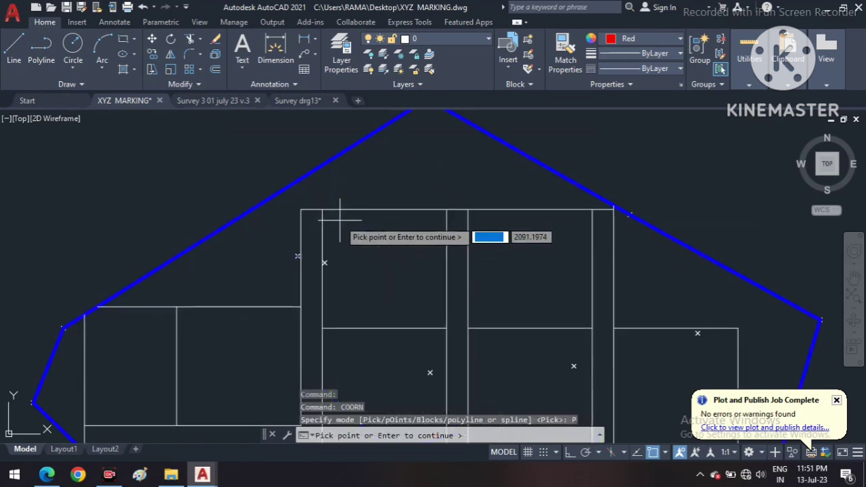
scroll(344, 217, "up", 2)
scroll(366, 270, "up", 1)
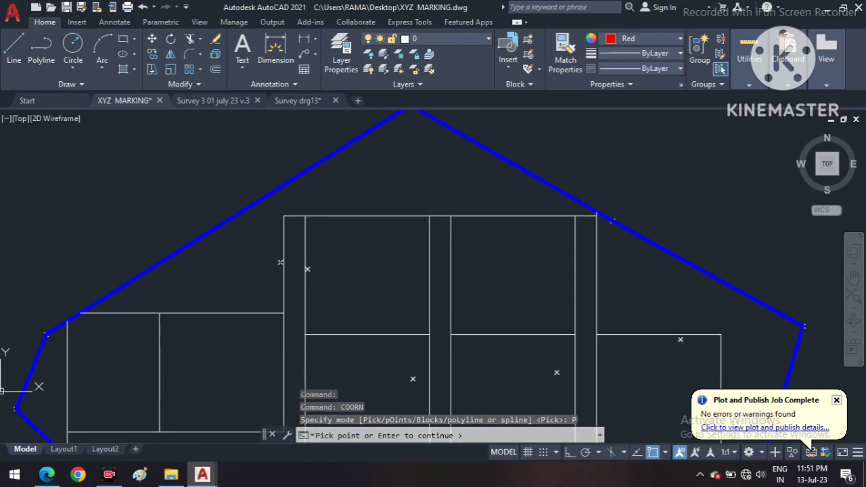
scroll(322, 219, "up", 1)
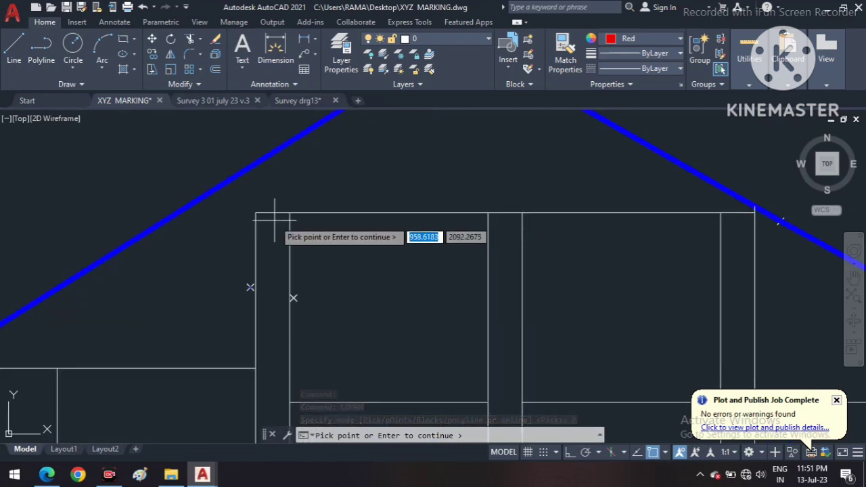
scroll(276, 214, "up", 2)
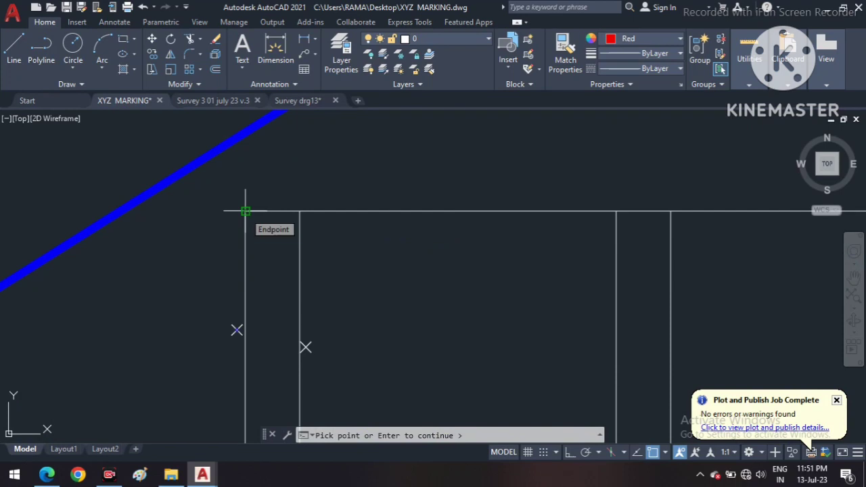
left_click(245, 211)
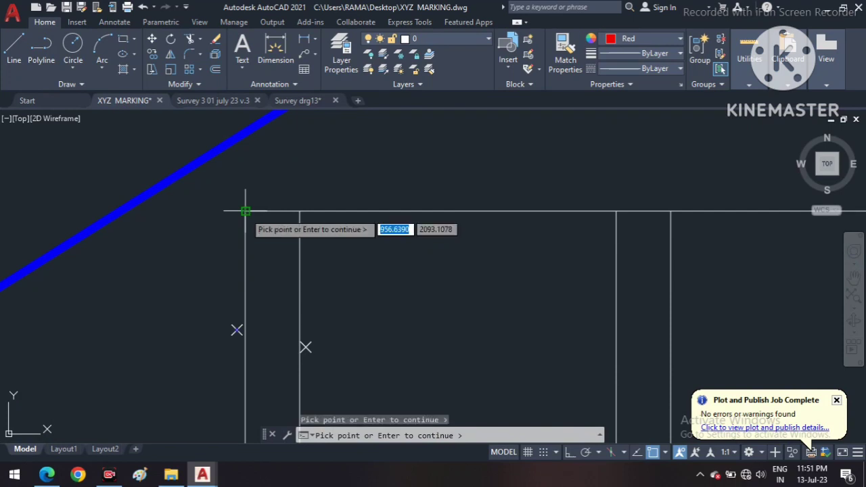
left_click(300, 211)
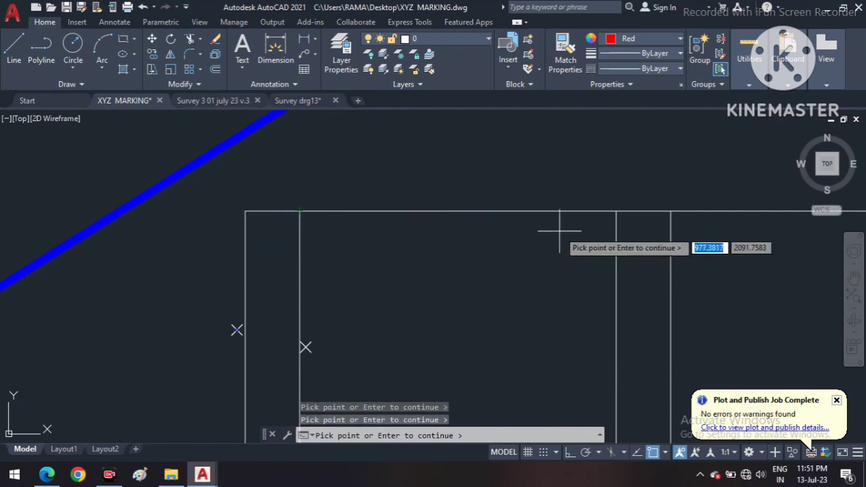
middle_click_drag(561, 228, 431, 230)
left_click(487, 213)
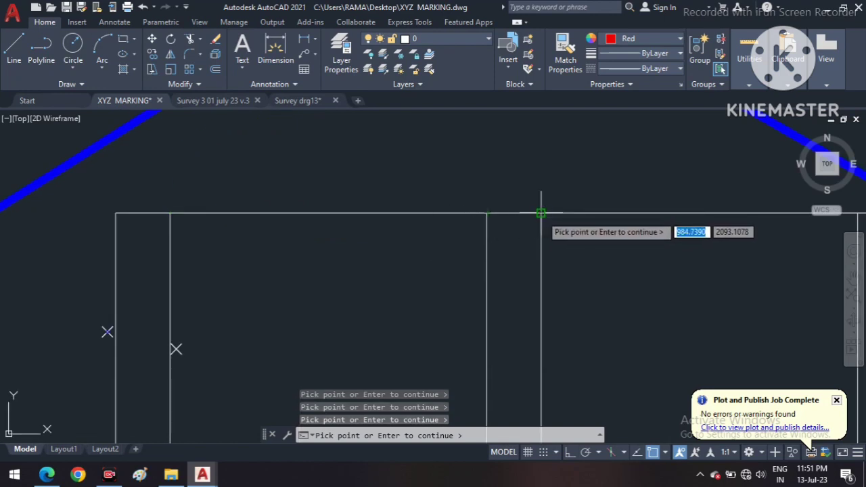
- Pan along the top edge toward further corners, then show the whole boundary polygon
scroll(609, 258, "down", 2)
middle_click_drag(612, 260, 420, 246)
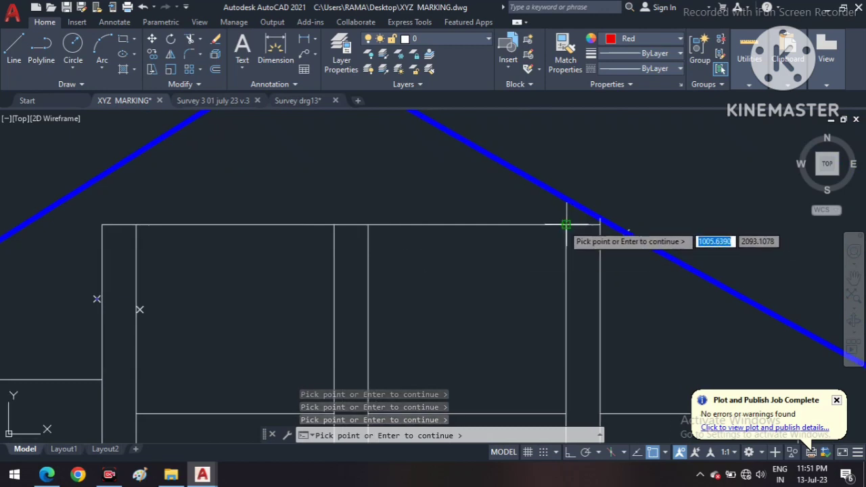
scroll(567, 224, "up", 3)
middle_click_drag(774, 227, 638, 234)
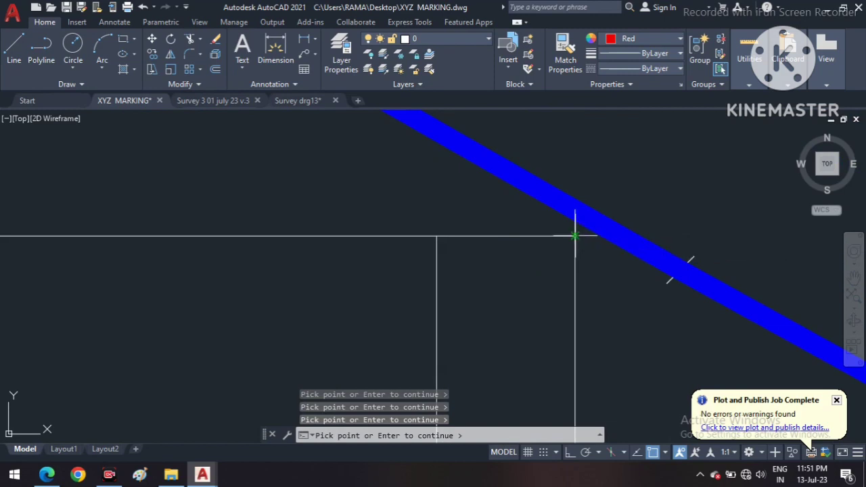
scroll(591, 274, "down", 2)
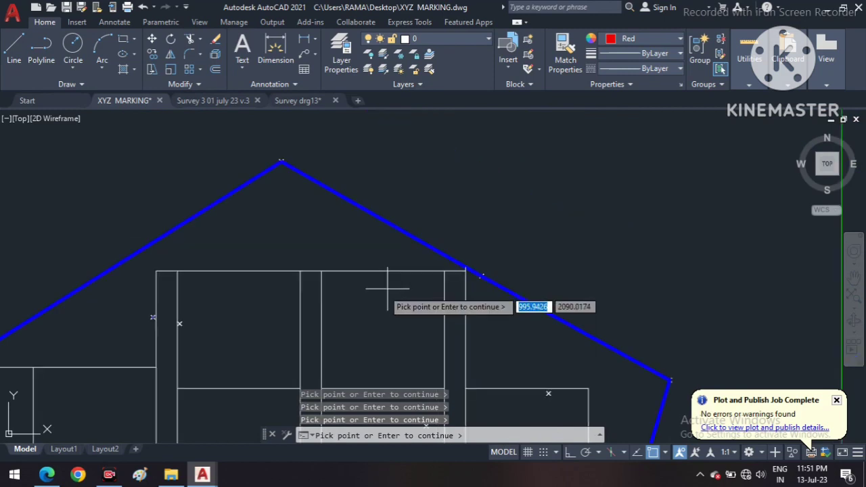
scroll(419, 278, "down", 1)
scroll(298, 284, "up", 2)
scroll(284, 244, "up", 3)
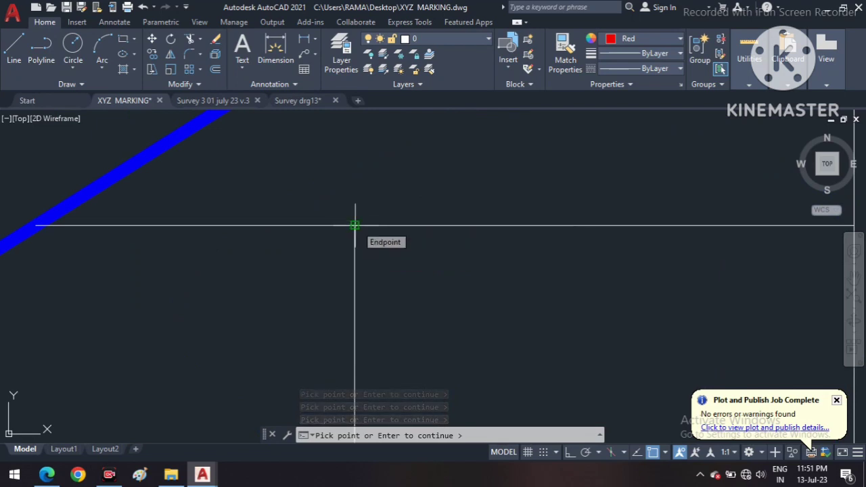
scroll(532, 234, "down", 3)
middle_click_drag(541, 236, 299, 236)
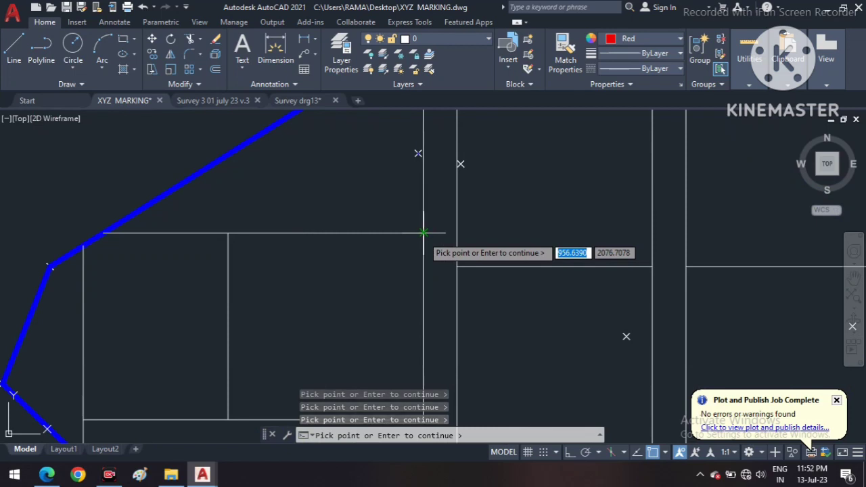
middle_click_drag(487, 267, 401, 237)
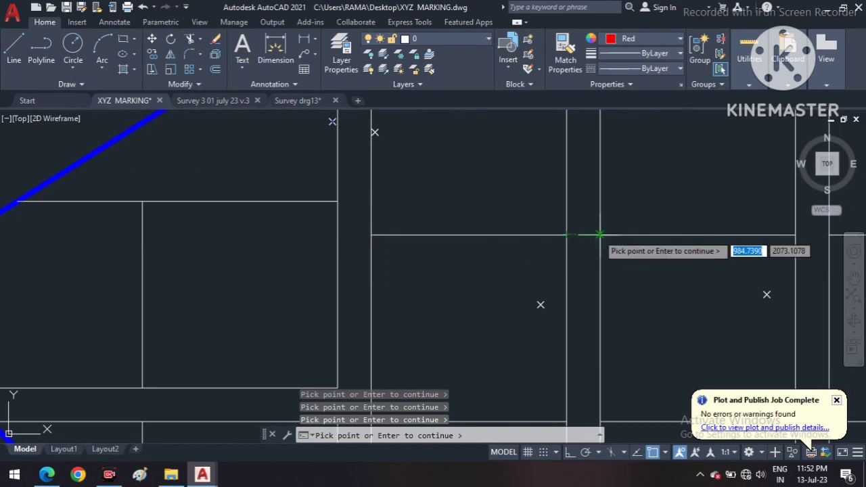
middle_click_drag(600, 235, 413, 246)
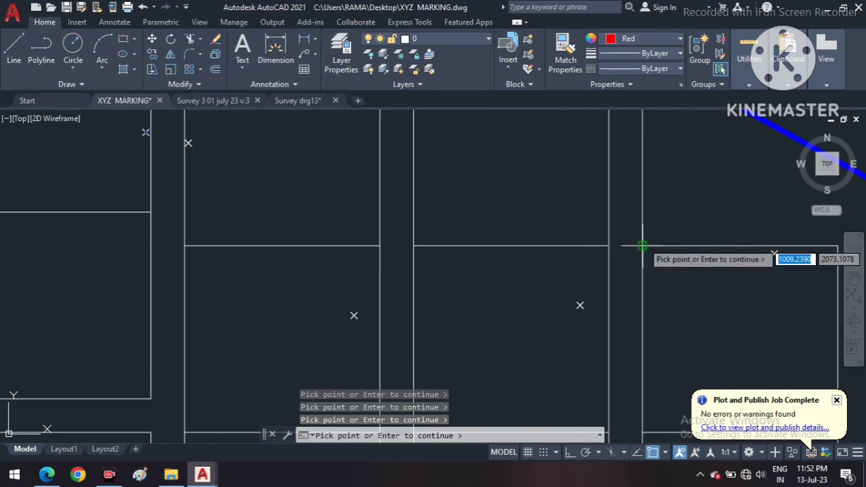
middle_click_drag(642, 245, 300, 253)
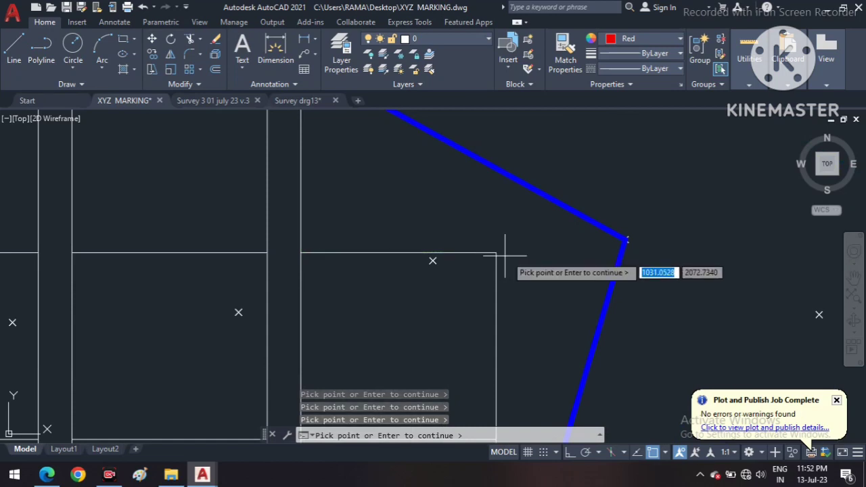
scroll(506, 248, "down", 3)
middle_click_drag(476, 283, 561, 243)
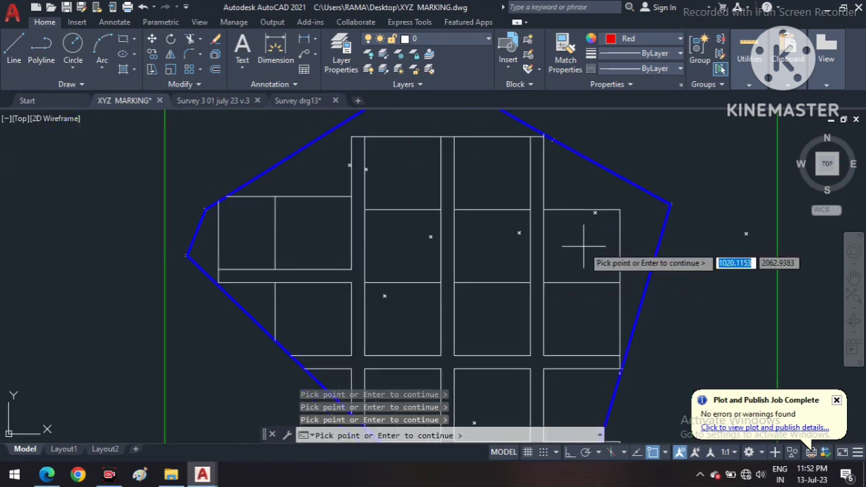
- Pick three corners of the left rectangle as coordinate points
scroll(218, 282, "up", 2)
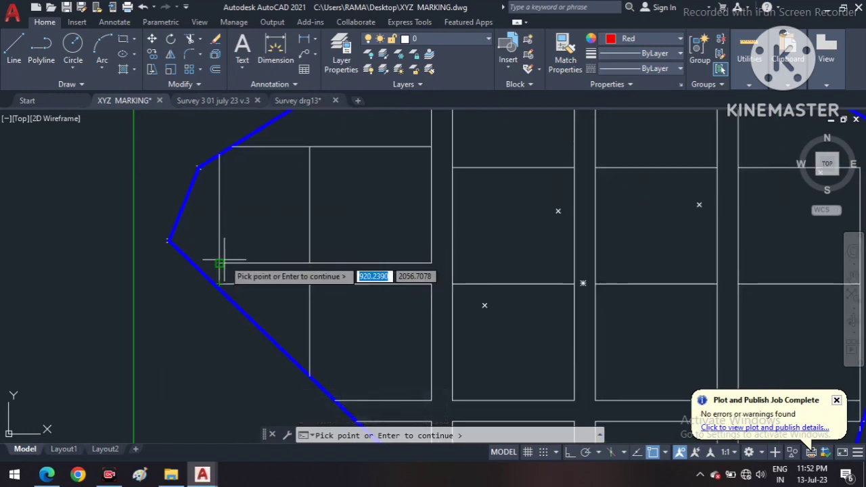
scroll(227, 256, "up", 3)
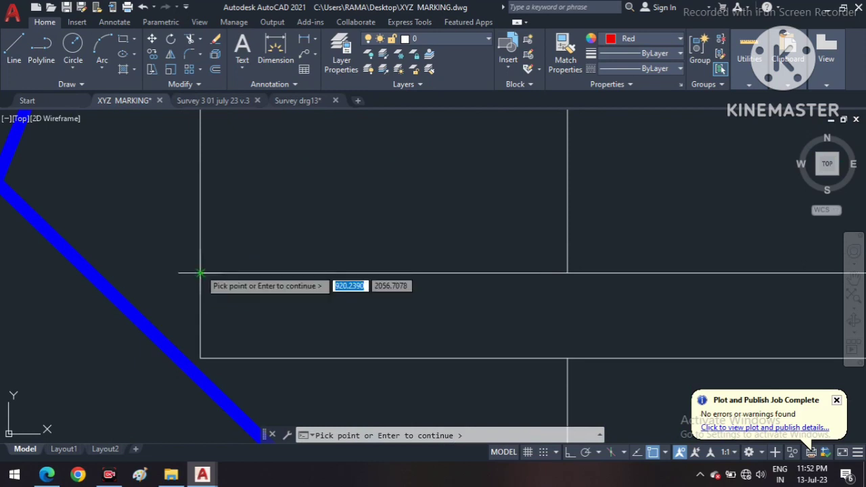
left_click(200, 273)
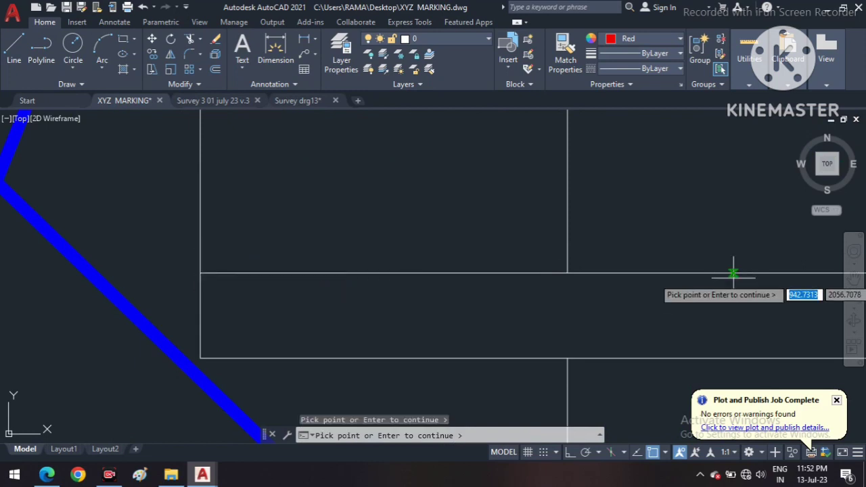
left_click(567, 273)
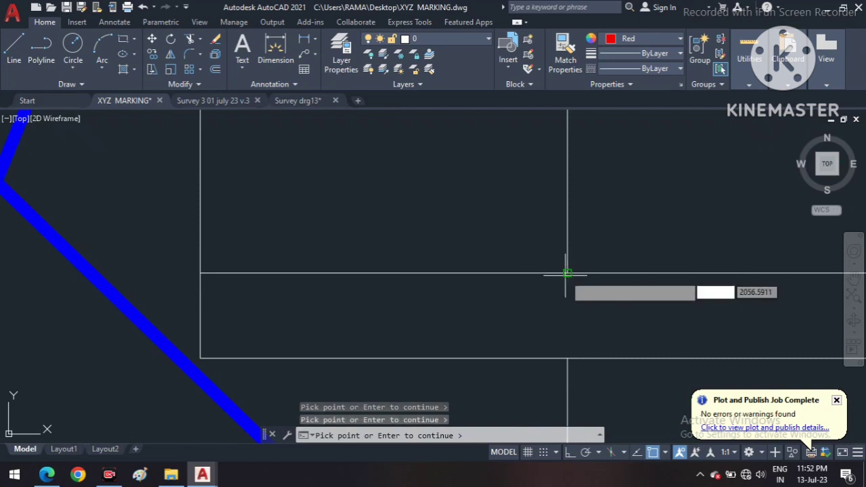
scroll(566, 273, "down", 3)
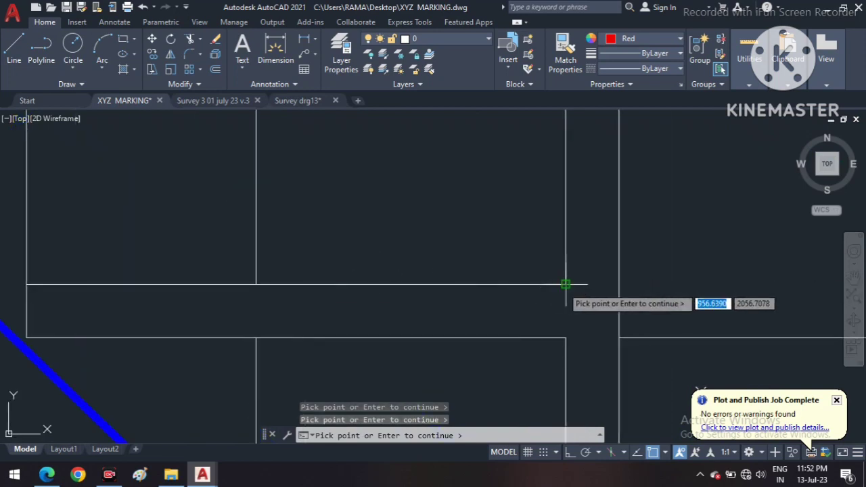
left_click(565, 284)
scroll(519, 294, "down", 6)
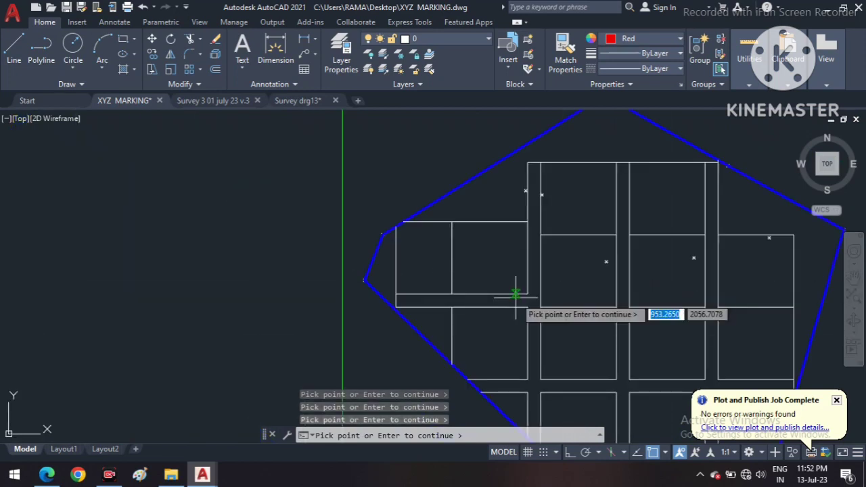
middle_click_drag(542, 293, 415, 252)
- Pick the two corners beside the blue boundary and pan toward the remaining plots
scroll(309, 293, "up", 4)
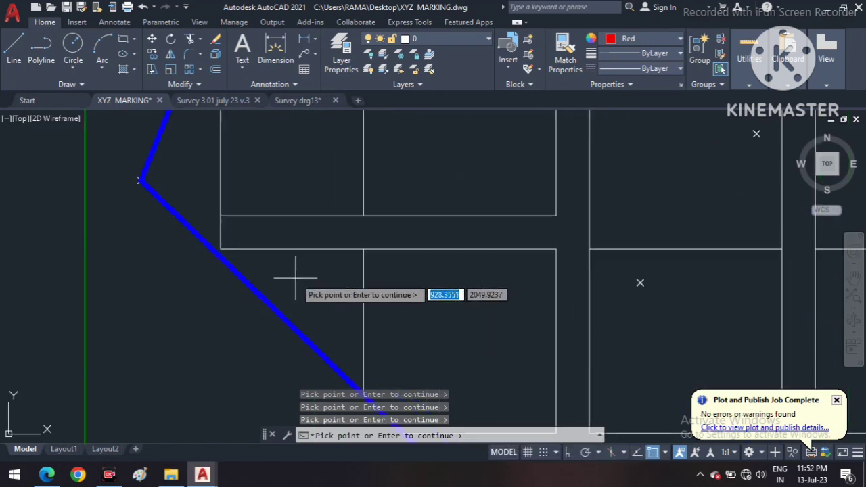
left_click(221, 249)
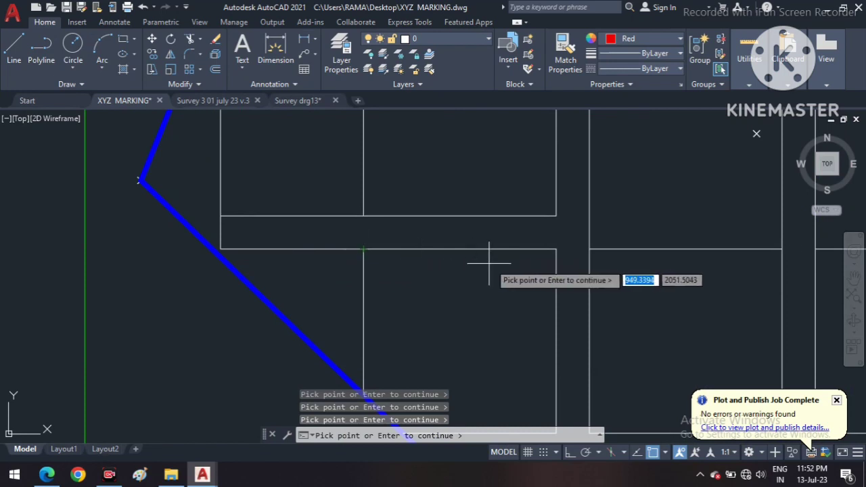
left_click(556, 249)
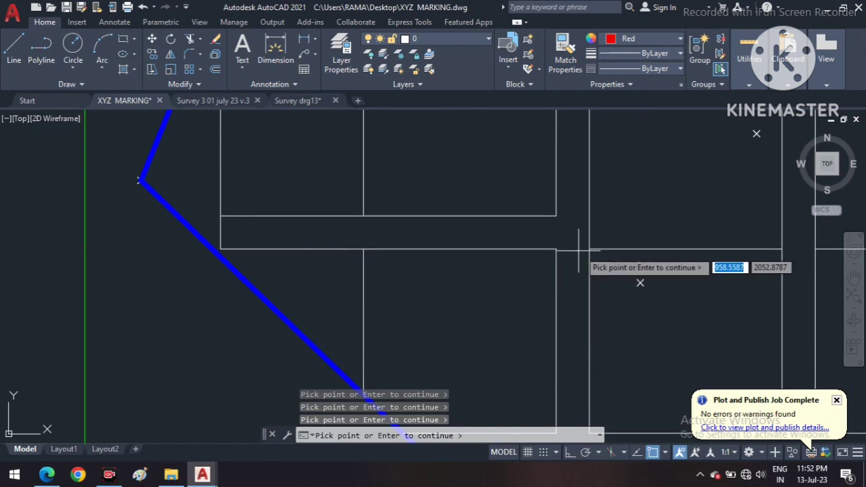
mouse_move(590, 249)
middle_mouse_down()
mouse_move(390, 276)
mouse_move(551, 274)
middle_mouse_up()
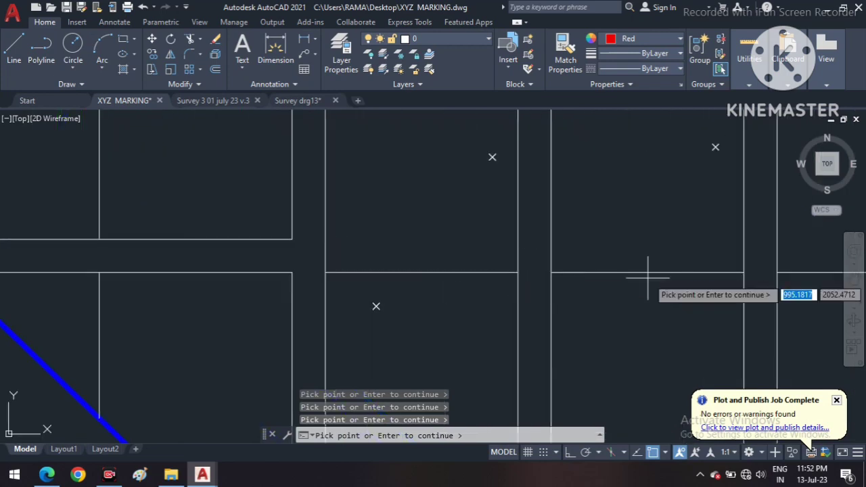
mouse_move(648, 277)
middle_mouse_down()
mouse_move(456, 291)
mouse_move(543, 286)
middle_mouse_up()
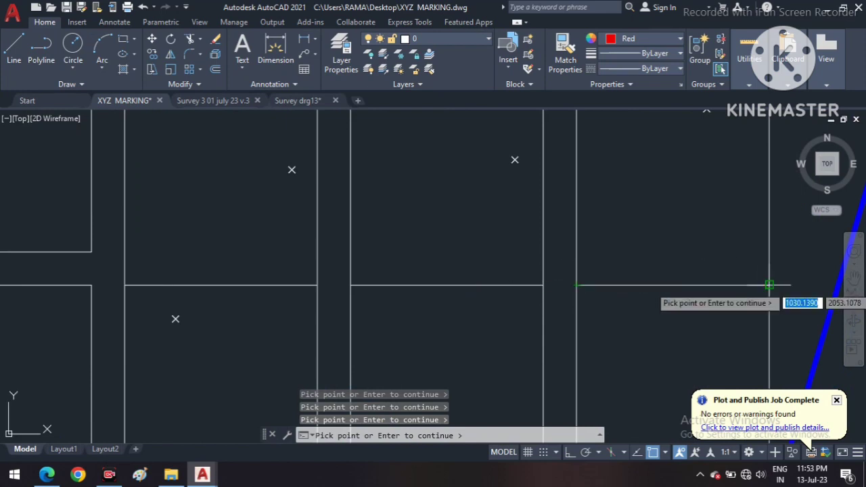
scroll(768, 298, "down", 4)
mouse_move(768, 304)
middle_mouse_down()
mouse_move(614, 359)
mouse_move(619, 382)
middle_mouse_up()
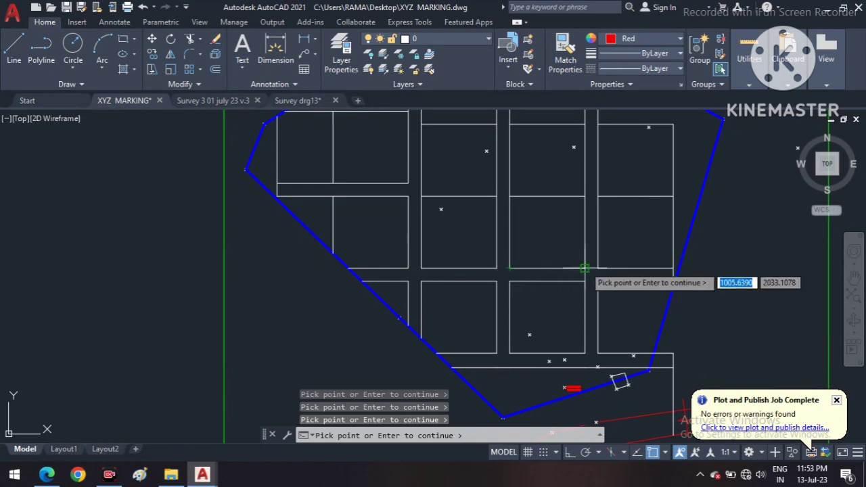
- Zoom and pan down to the bottom row of plots
scroll(585, 268, "up", 4)
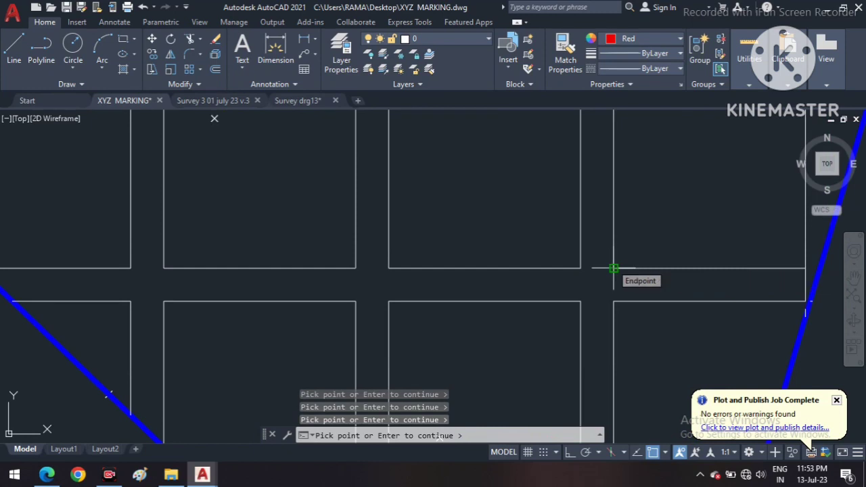
middle_click_drag(580, 269, 648, 271)
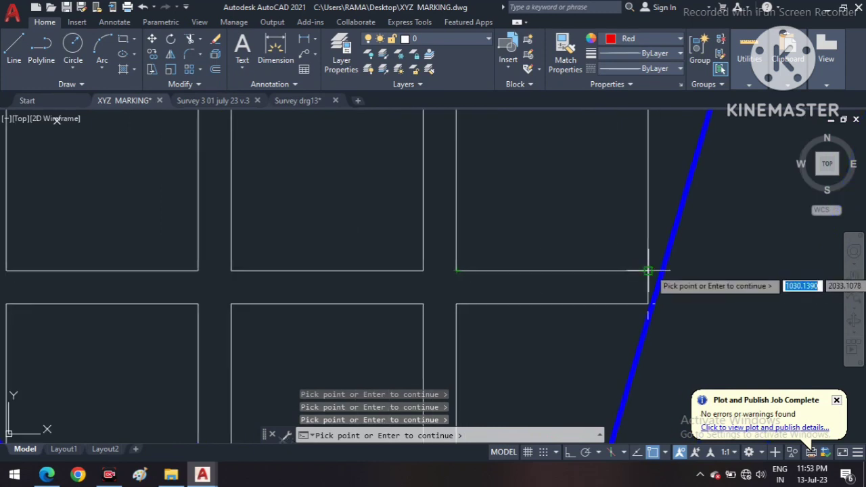
scroll(648, 274, "down", 2)
middle_click_drag(572, 294, 590, 259)
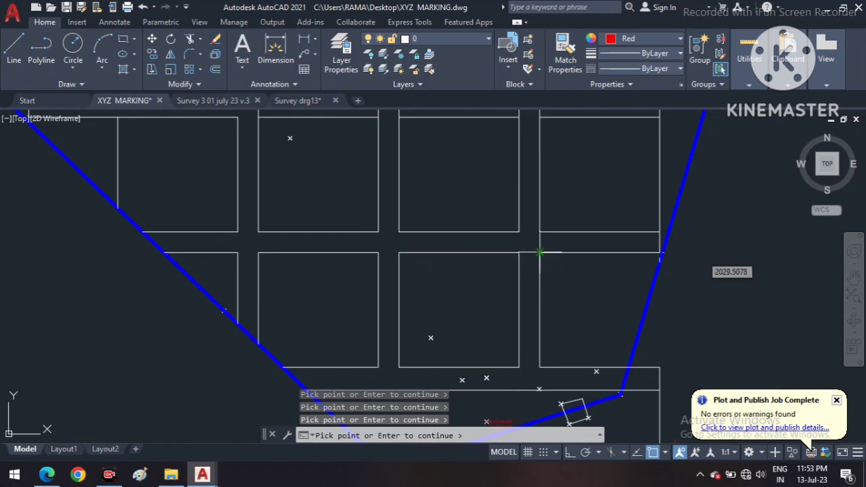
scroll(671, 250, "up", 5)
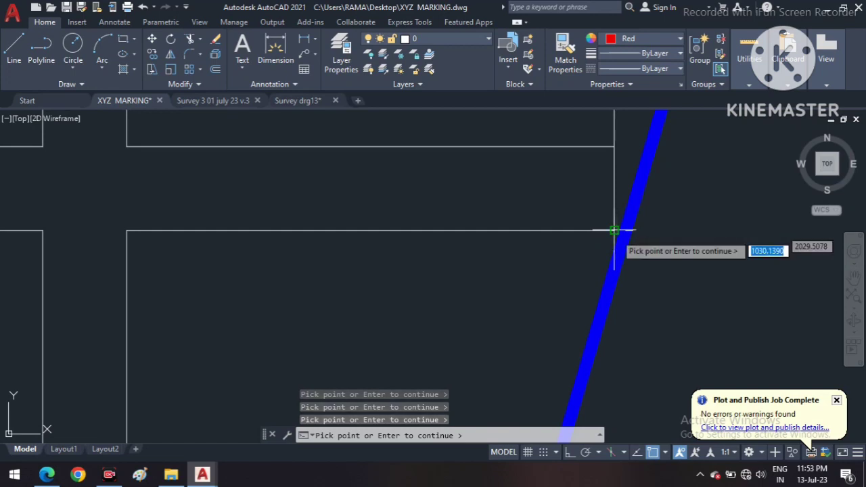
scroll(615, 230, "down", 2)
scroll(612, 229, "down", 2)
scroll(609, 226, "down", 2)
scroll(607, 224, "down", 2)
scroll(469, 273, "up", 2)
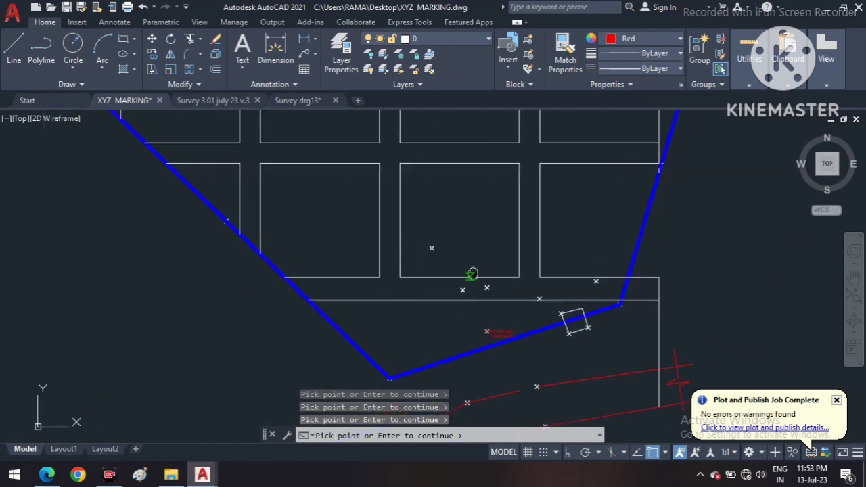
scroll(399, 260, "up", 3)
scroll(393, 270, "down", 3)
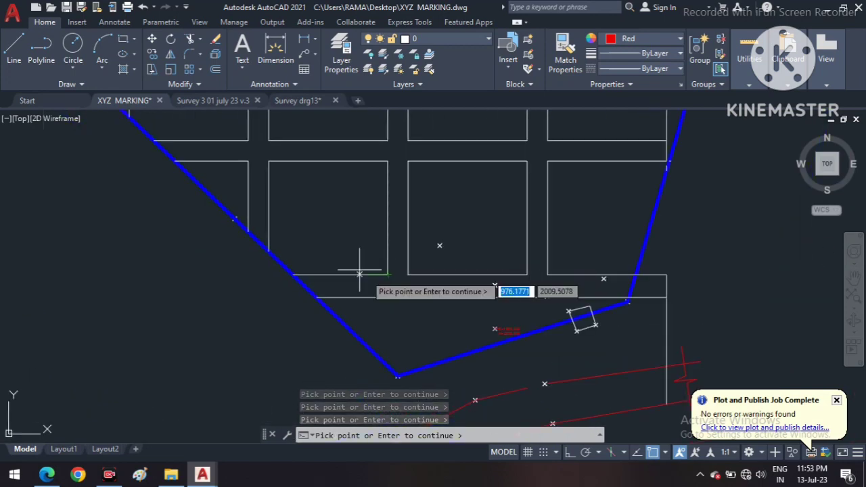
scroll(382, 268, "up", 4)
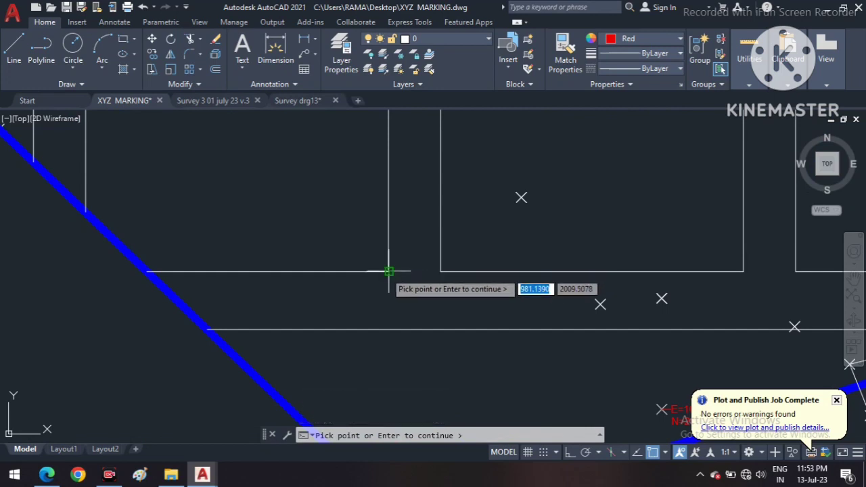
- Pick the remaining bottom-row corners and finish picking to list the coordinates
left_click(389, 271)
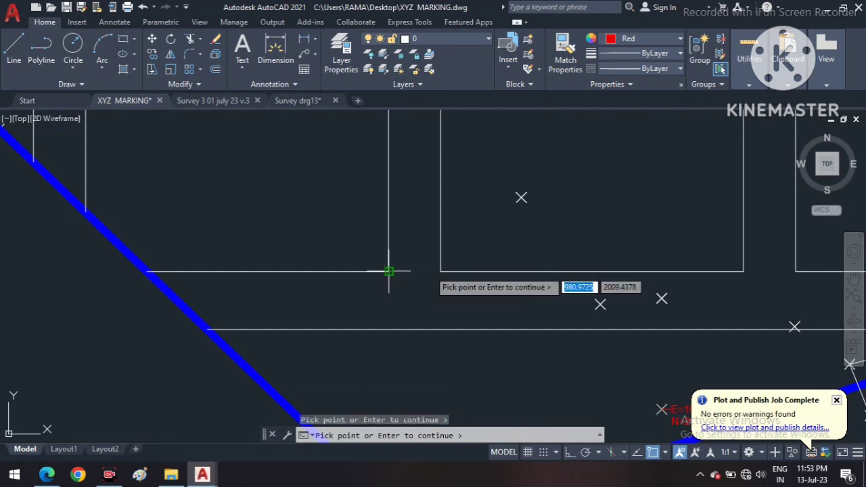
left_click(441, 271)
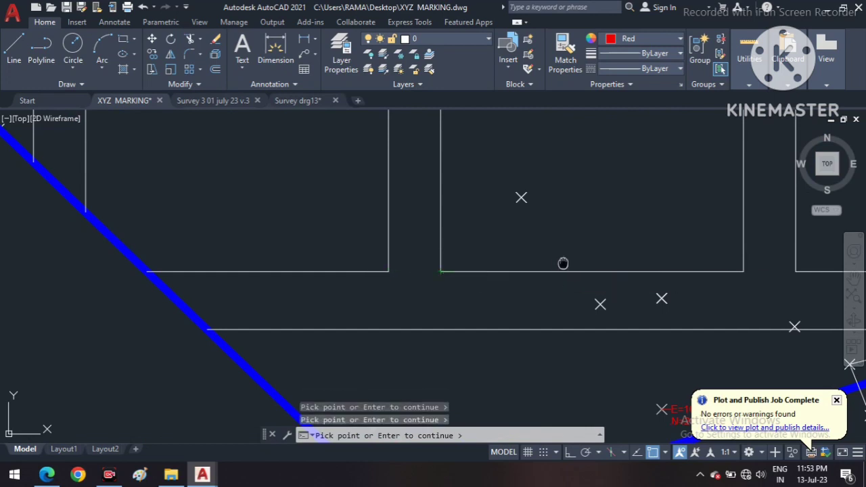
middle_click_drag(562, 262, 378, 255)
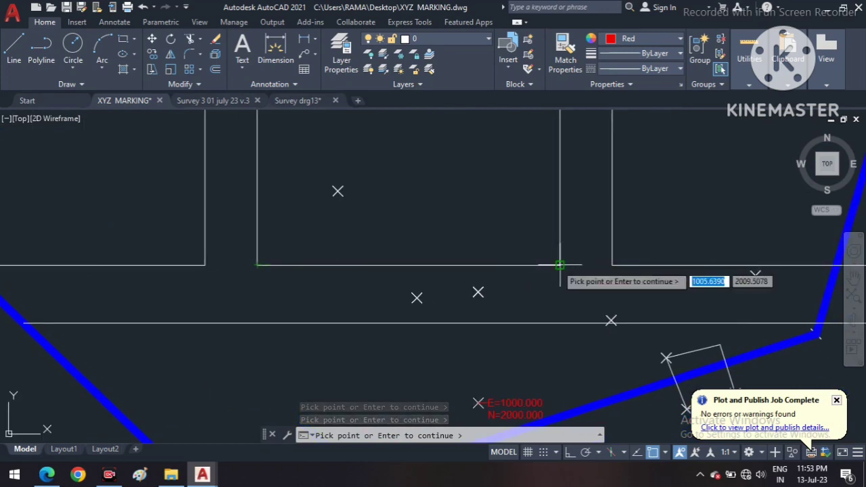
left_click(558, 264)
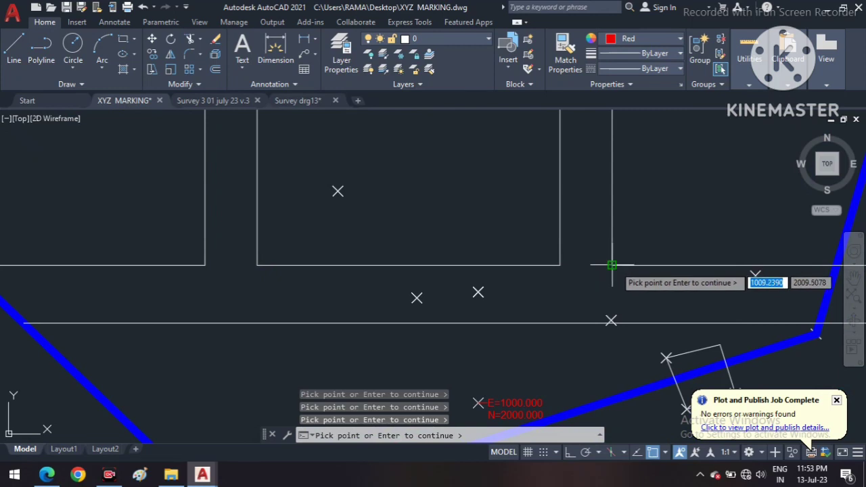
middle_click_drag(613, 265, 412, 263)
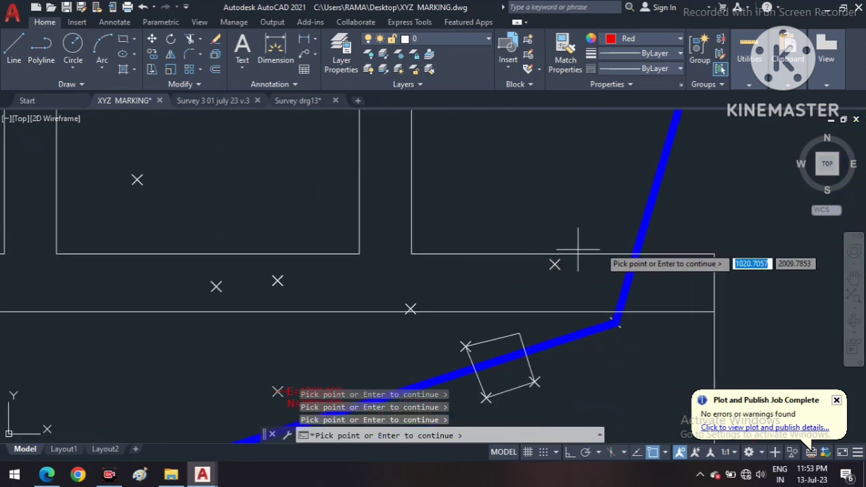
scroll(579, 251, "down", 3)
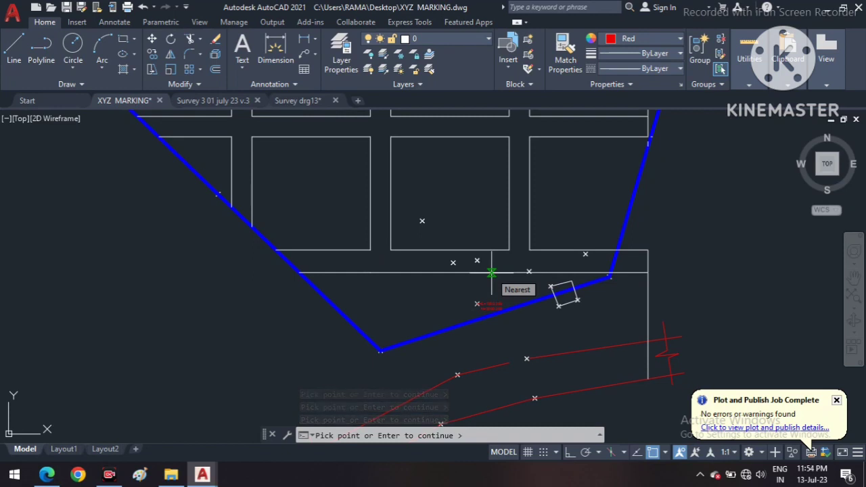
key("Return")
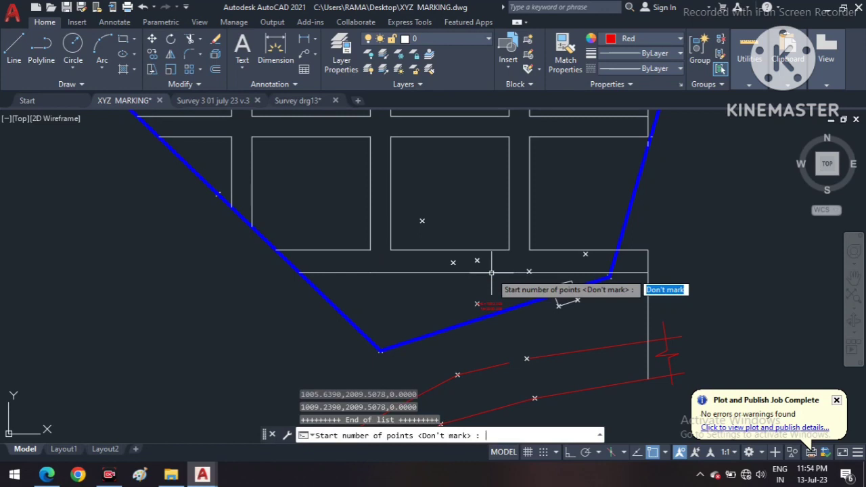
- Number the points from 1, export the coordinates to Excel, and view the workbook
type("1")
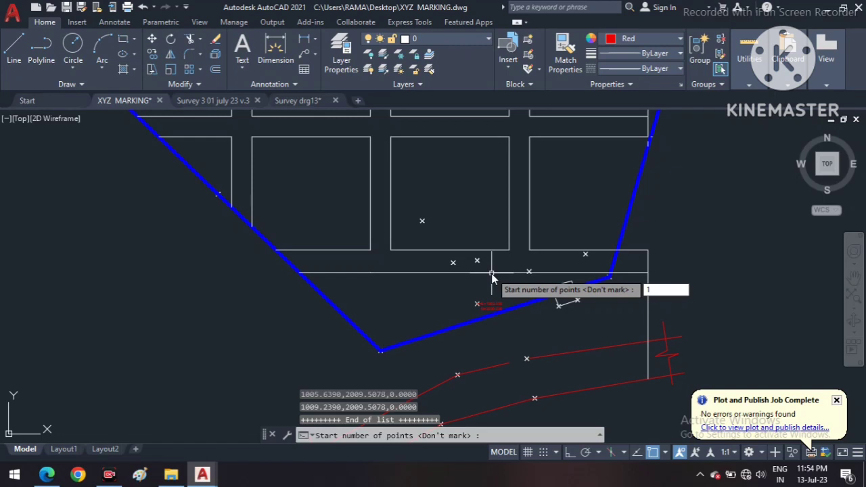
key("Return")
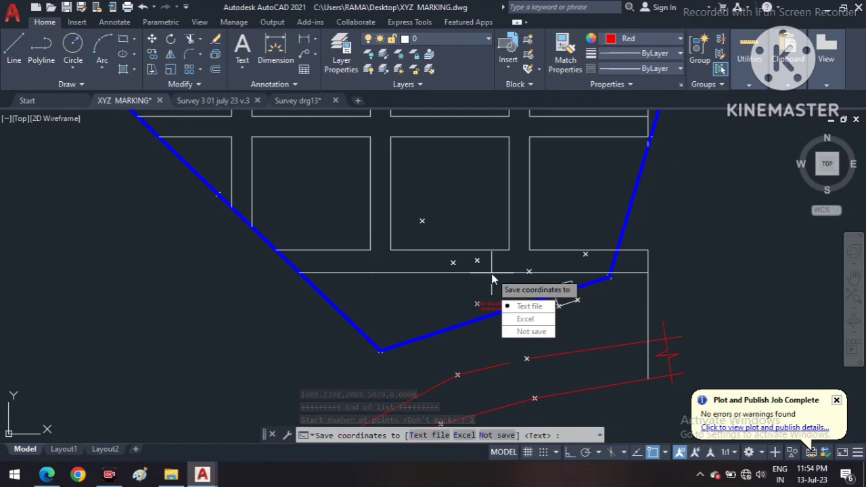
left_click(527, 323)
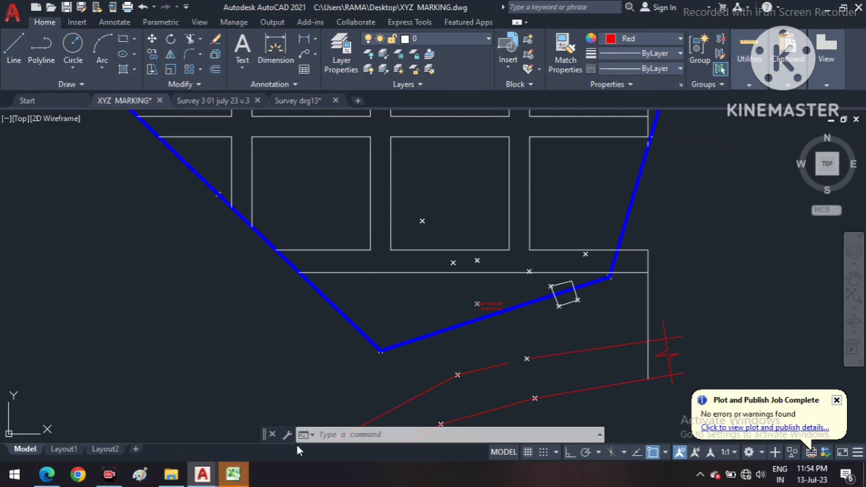
left_click(234, 476)
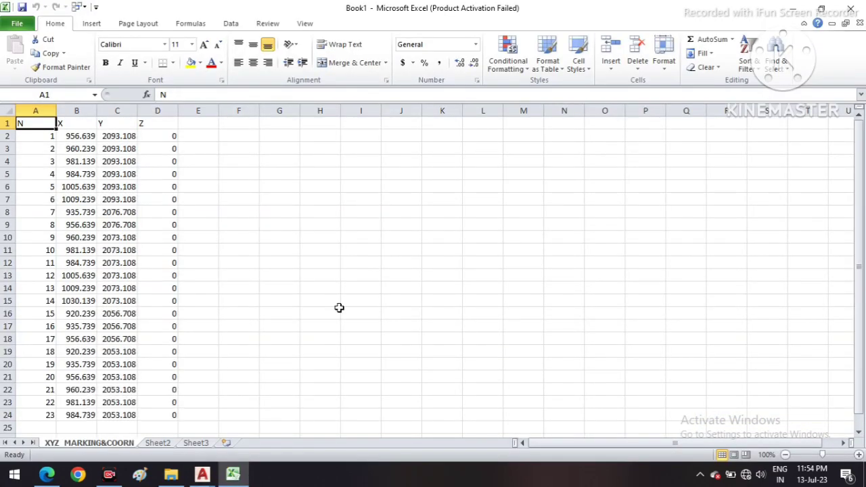
- Scroll through the exported 44-point N, X, Y, Z table and inspect the Y column
scroll(378, 220, "down", 2)
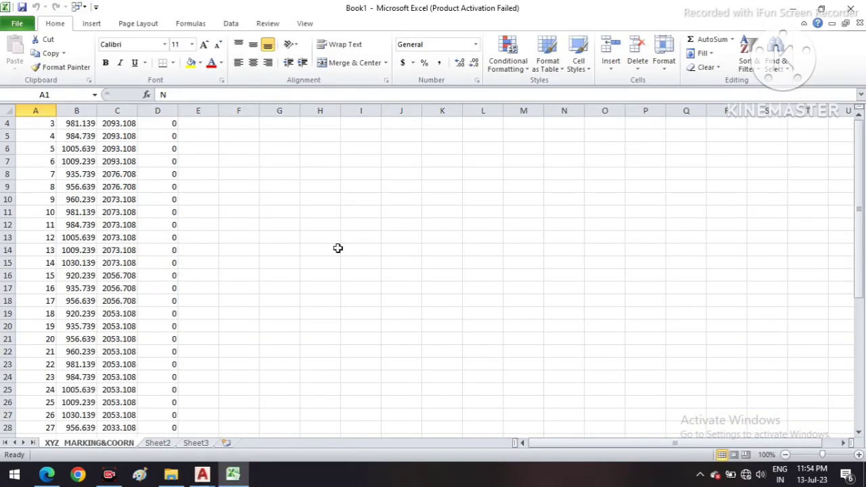
scroll(250, 264, "down", 2)
scroll(118, 312, "down", 8)
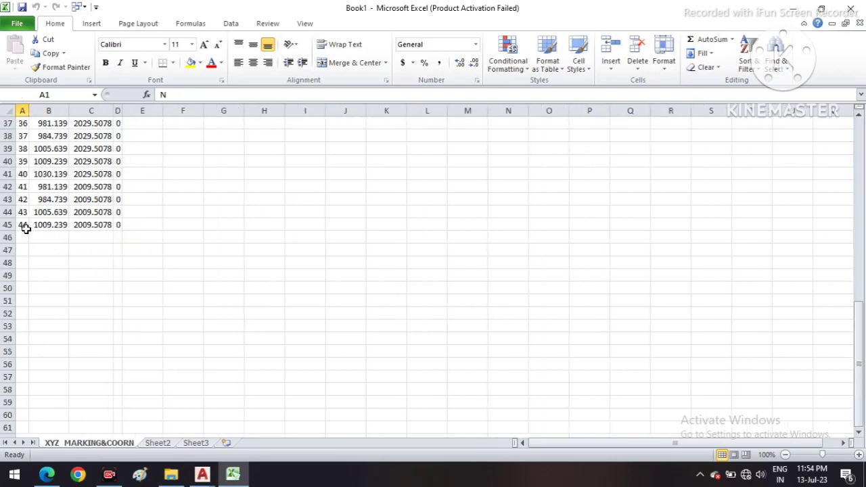
scroll(154, 275, "up", 3)
scroll(145, 267, "up", 8)
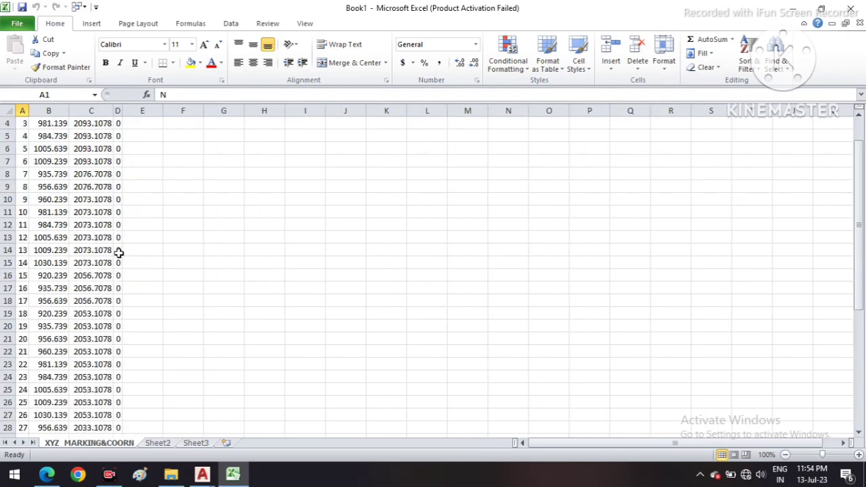
scroll(117, 251, "up", 1)
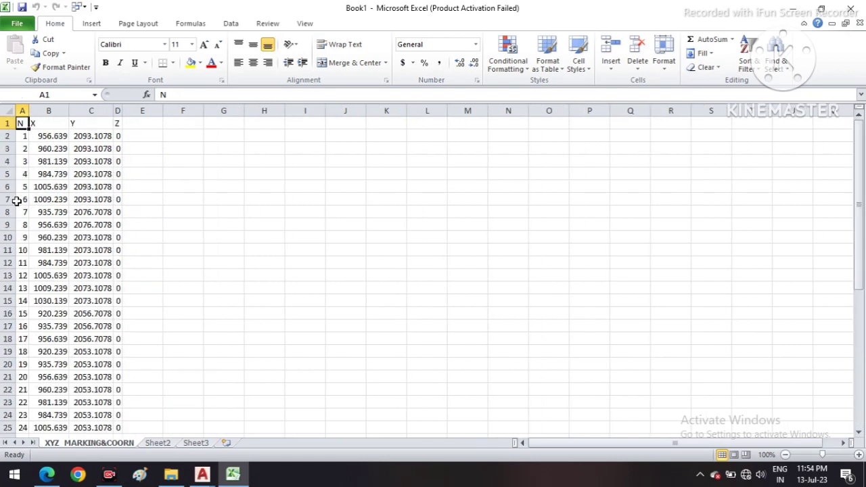
left_click(50, 131)
left_click(78, 127)
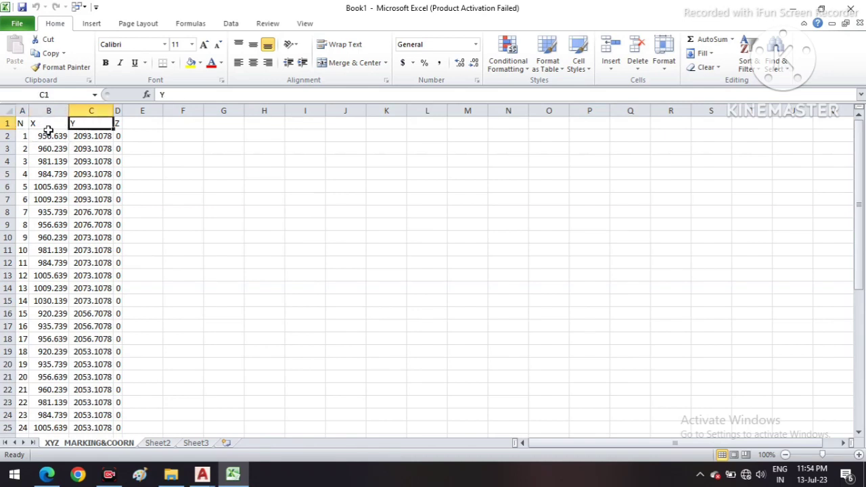
left_click(49, 132)
left_click(193, 149)
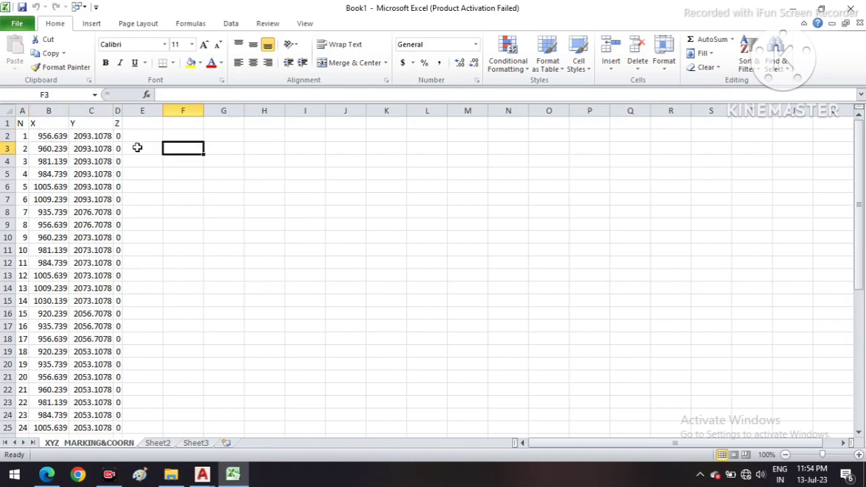
left_click(87, 127)
left_click(238, 161)
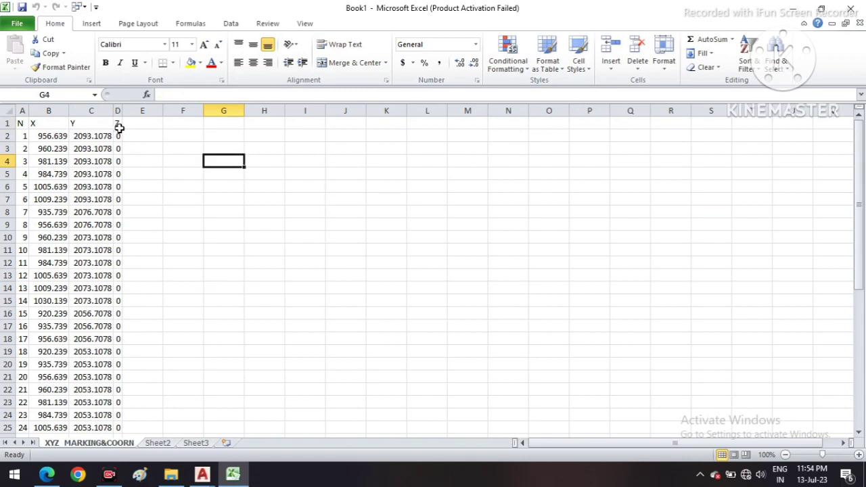
- Widen column D so the Z values show, then switch back to XYZ MARKING.dwg
left_click_drag(124, 110, 154, 111)
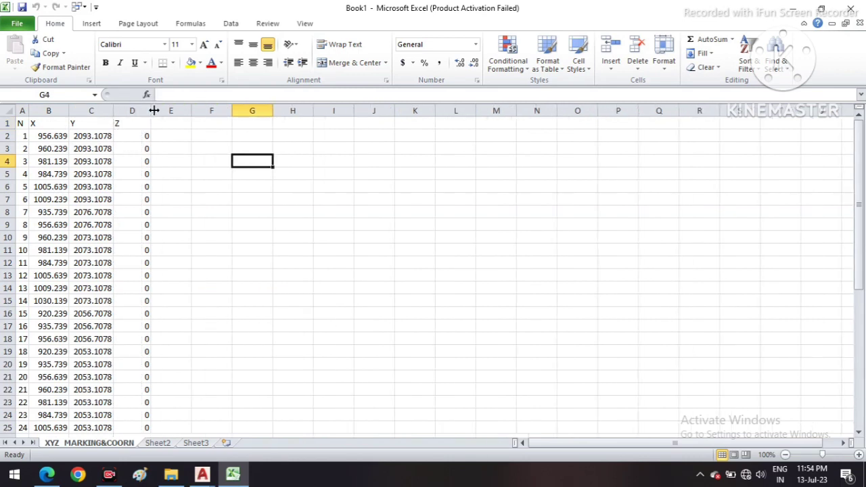
left_click(330, 247)
scroll(155, 220, "down", 2)
scroll(122, 227, "down", 3)
scroll(94, 257, "down", 5)
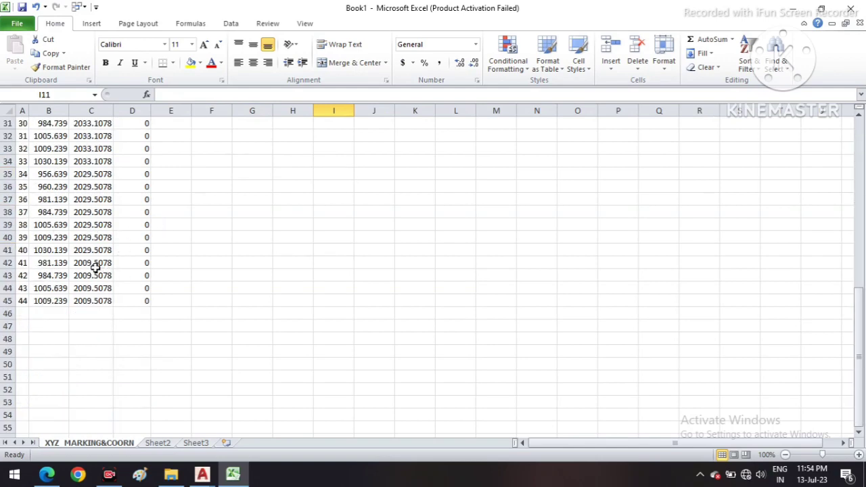
scroll(226, 387, "up", 1)
left_click(207, 479)
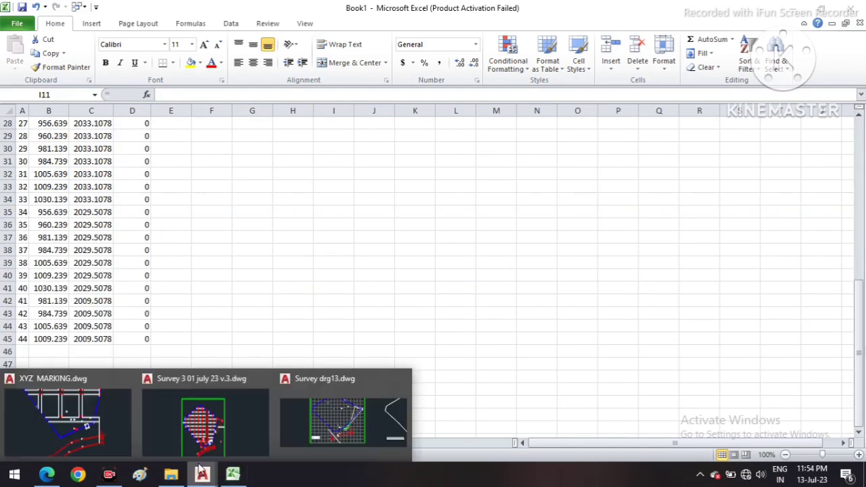
left_click(123, 430)
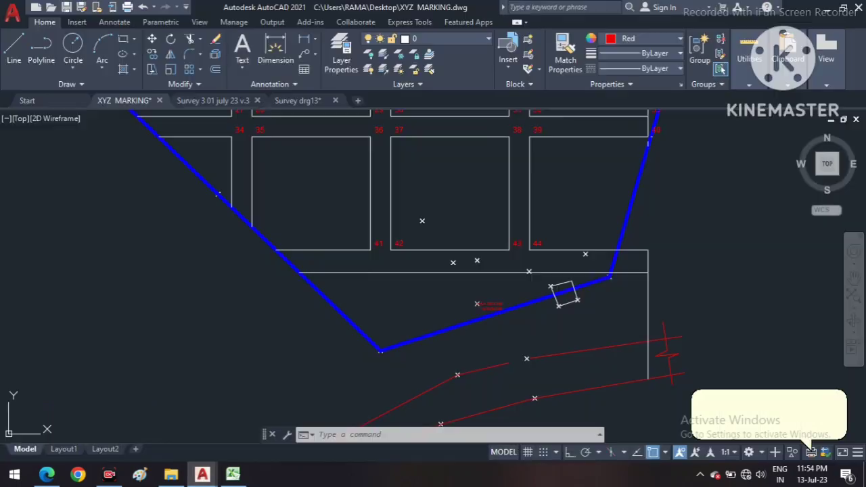
scroll(483, 280, "down", 2)
scroll(400, 209, "down", 2)
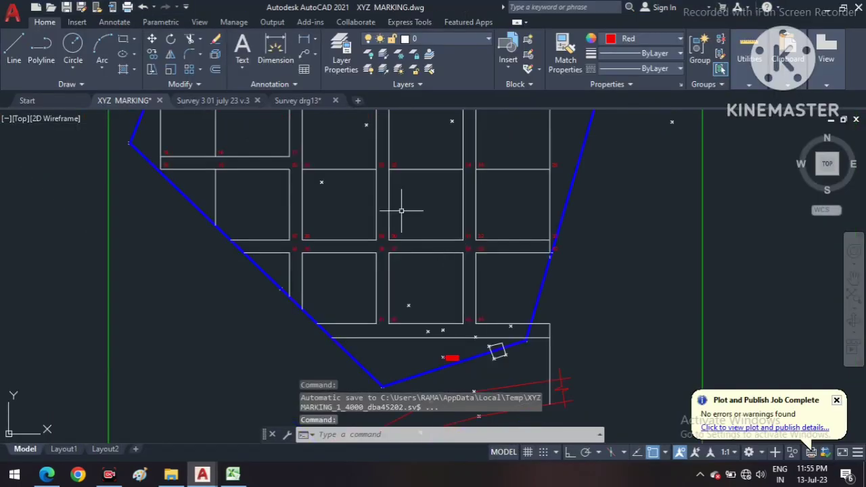
scroll(396, 334, "down", 2)
scroll(302, 188, "up", 3)
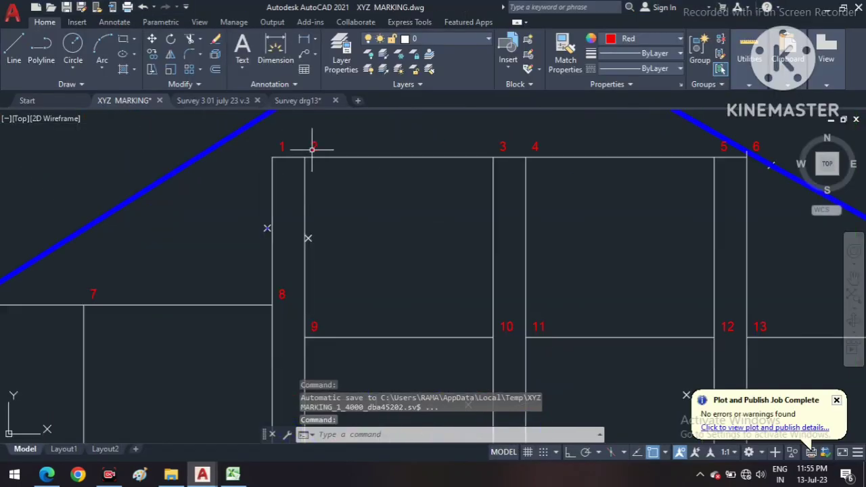
middle_click_drag(559, 257, 555, 211)
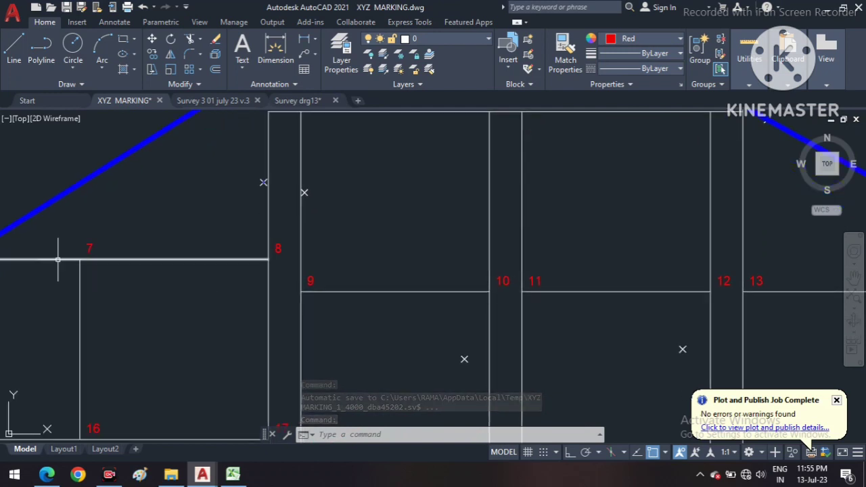
middle_click_drag(338, 318, 261, 226)
scroll(634, 228, "down", 3)
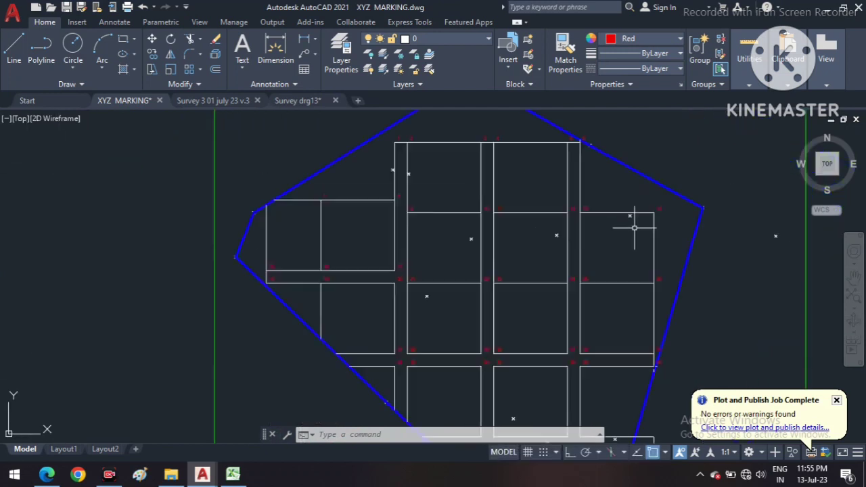
middle_click_drag(602, 284, 416, 300)
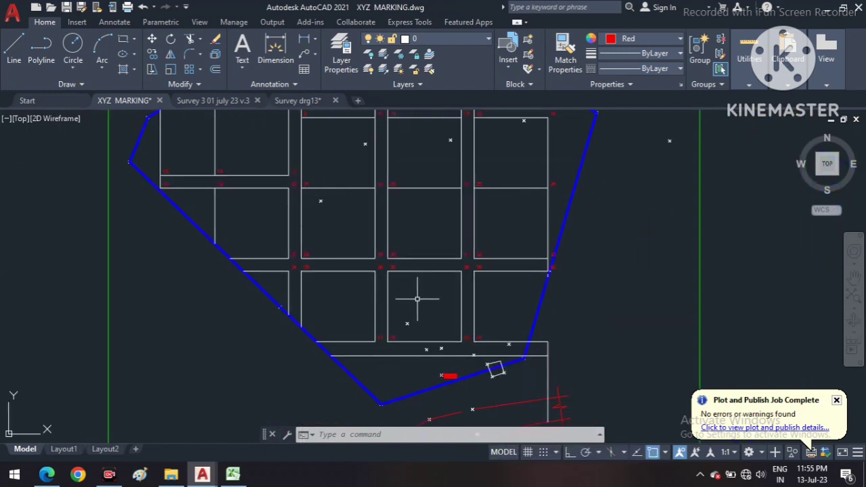
left_click(232, 476)
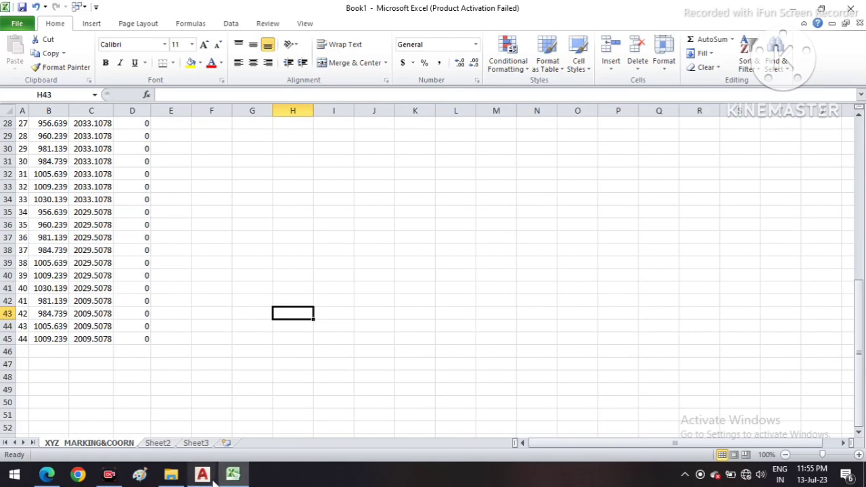
mouse_move(202, 474)
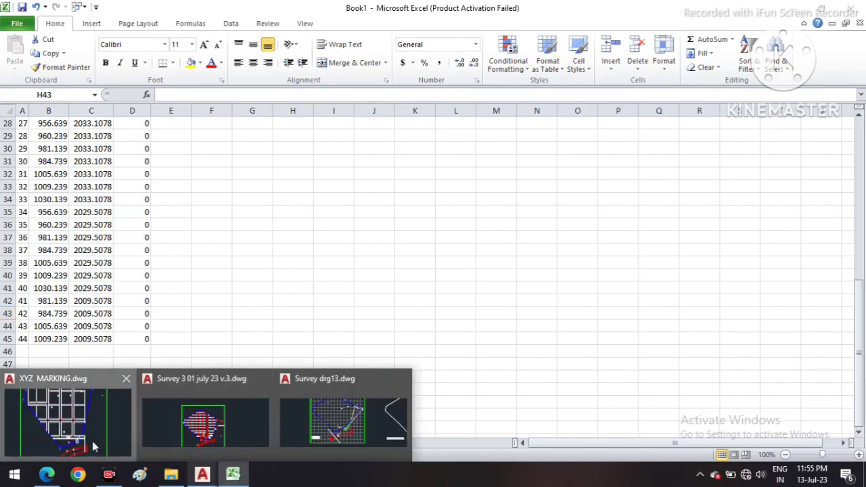
left_click(94, 446)
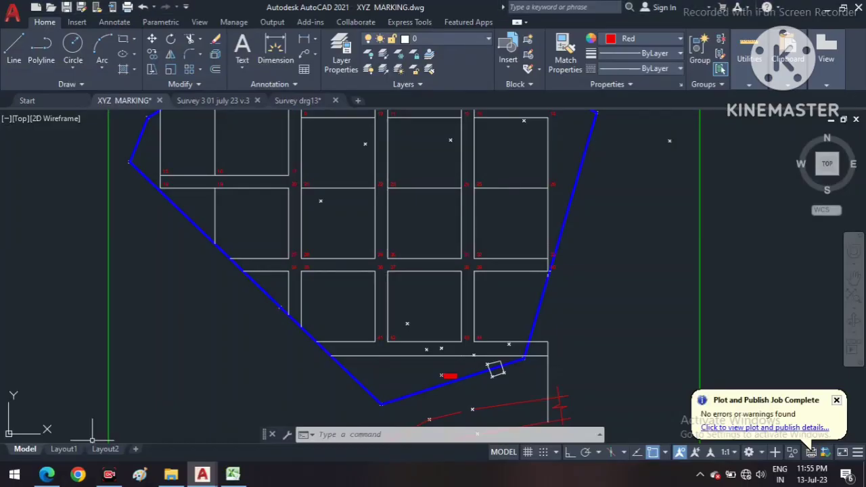
middle_click_drag(380, 258, 373, 378)
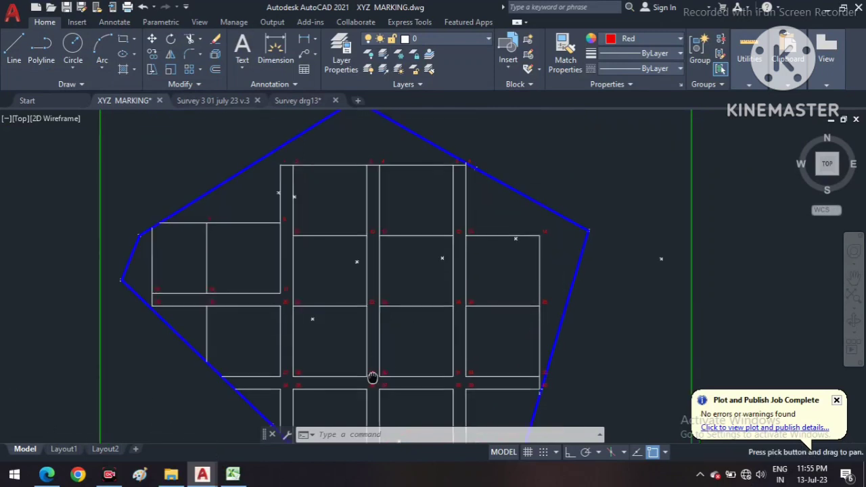
scroll(207, 219, "up", 2)
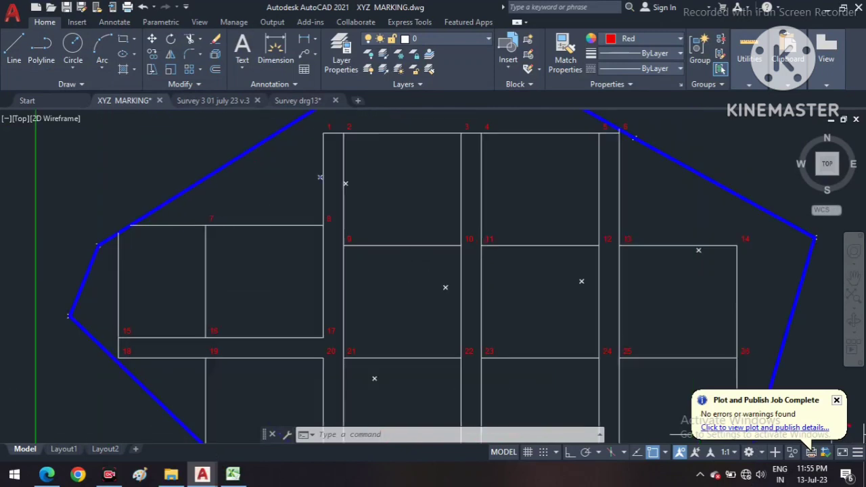
scroll(207, 230, "up", 4)
scroll(437, 204, "down", 4)
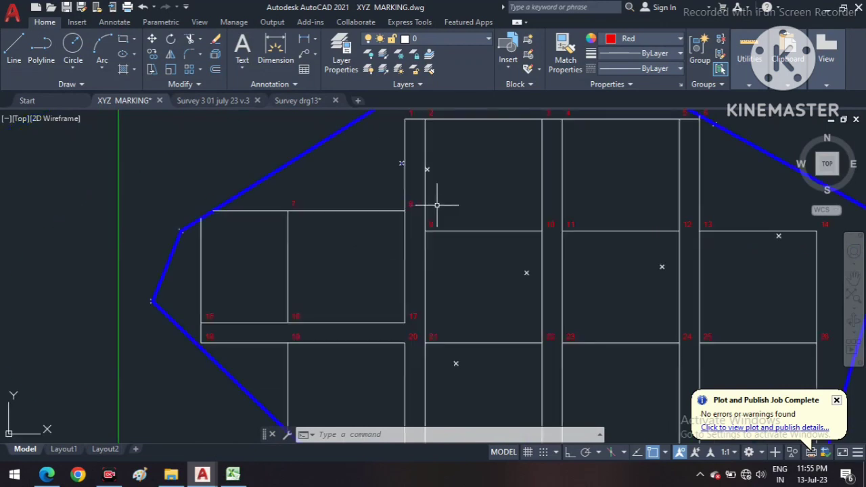
middle_click_drag(437, 204, 375, 176)
middle_click_drag(427, 201, 376, 155)
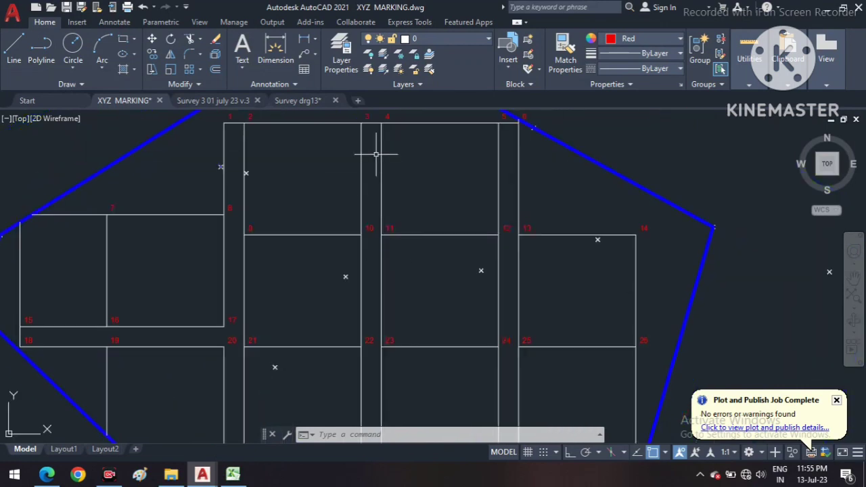
scroll(359, 174, "up", 5)
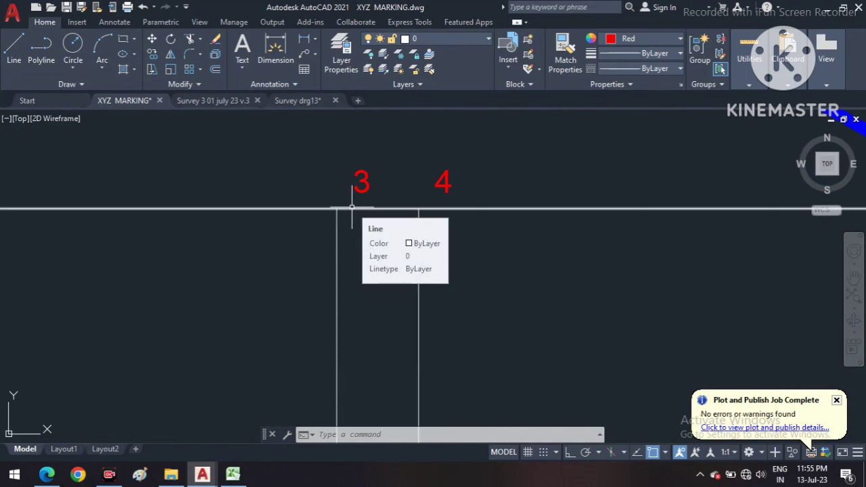
- Load the XY.fas routine through APPLOAD and close the loader
type("AP")
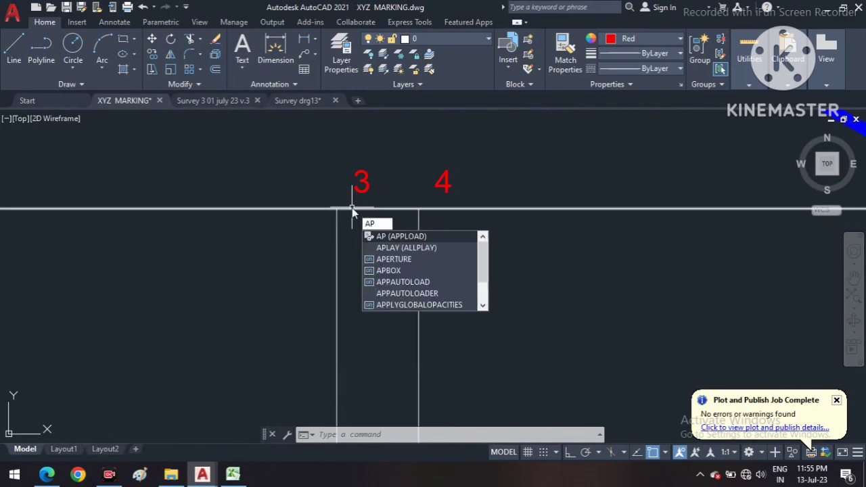
key("Return")
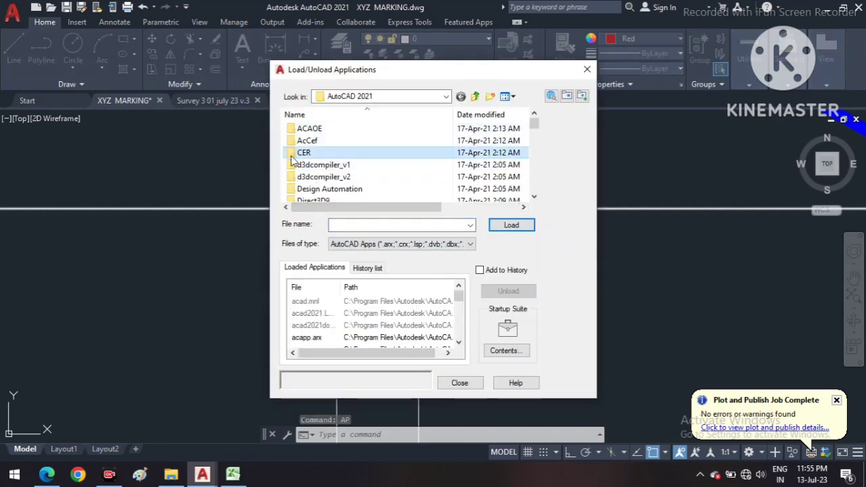
type("xy")
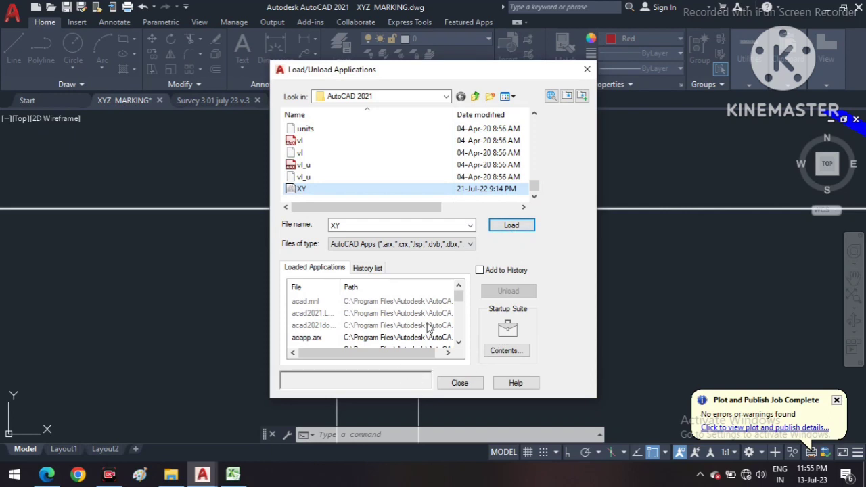
scroll(428, 327, "down", 2)
scroll(399, 343, "down", 2)
scroll(396, 344, "down", 3)
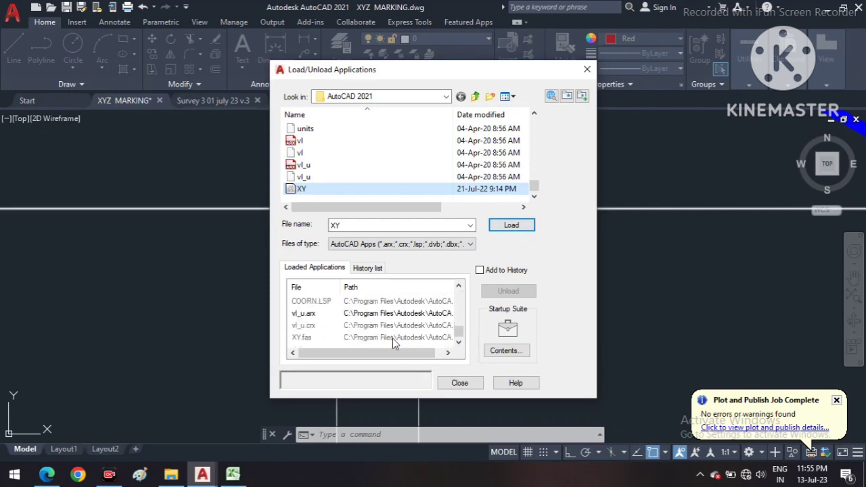
left_click(316, 180)
left_click(317, 191)
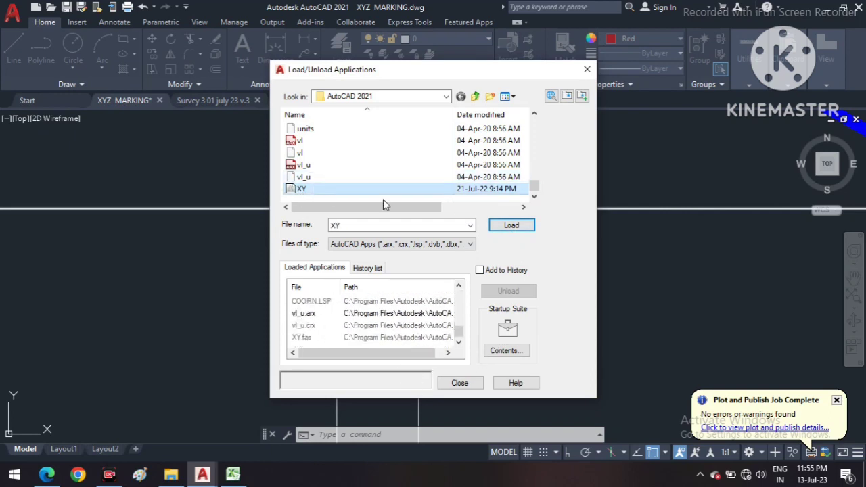
left_click(493, 228)
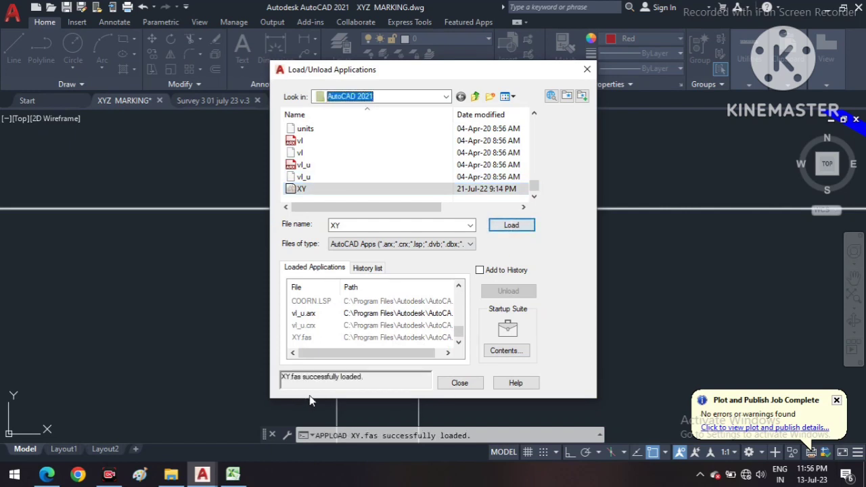
left_click(461, 383)
scroll(354, 187, "down", 3)
- Run XY and label corner 3 with its E=981.139, N=2093.108 leader
scroll(370, 236, "down", 2)
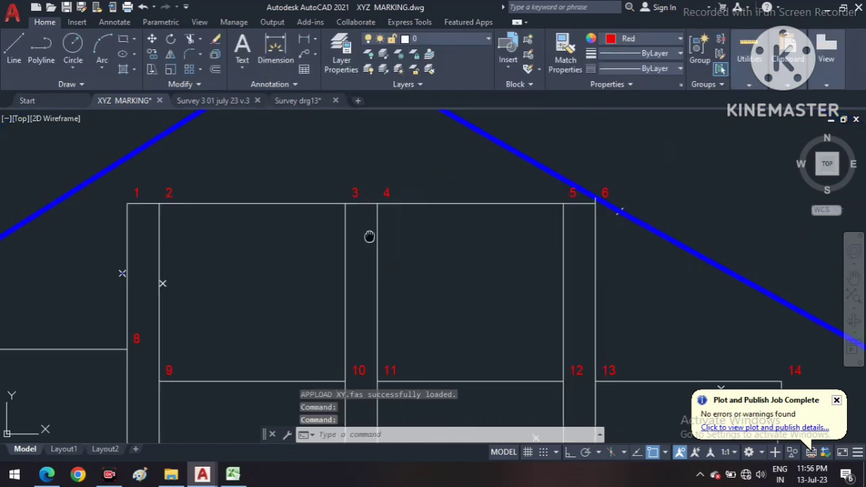
middle_click_drag(369, 236, 391, 260)
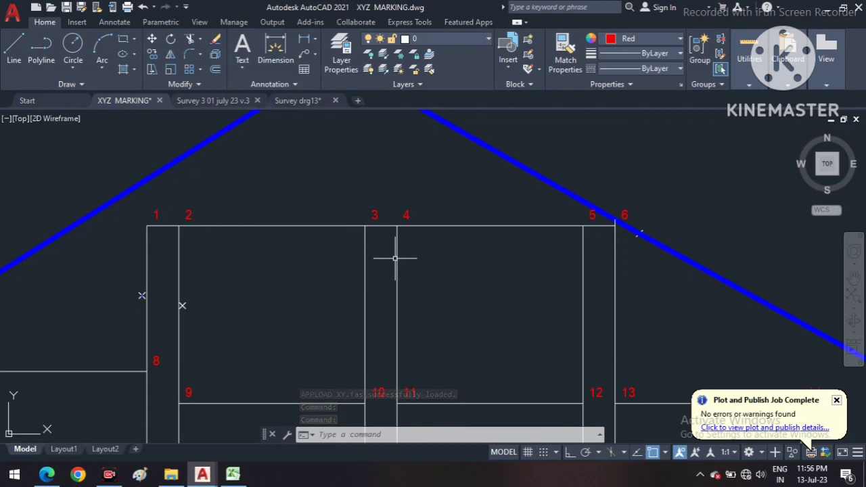
type("XY")
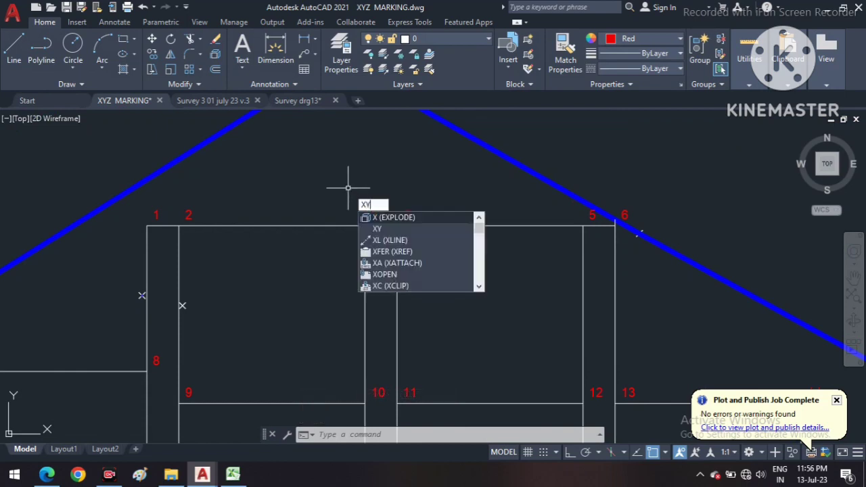
key("Return")
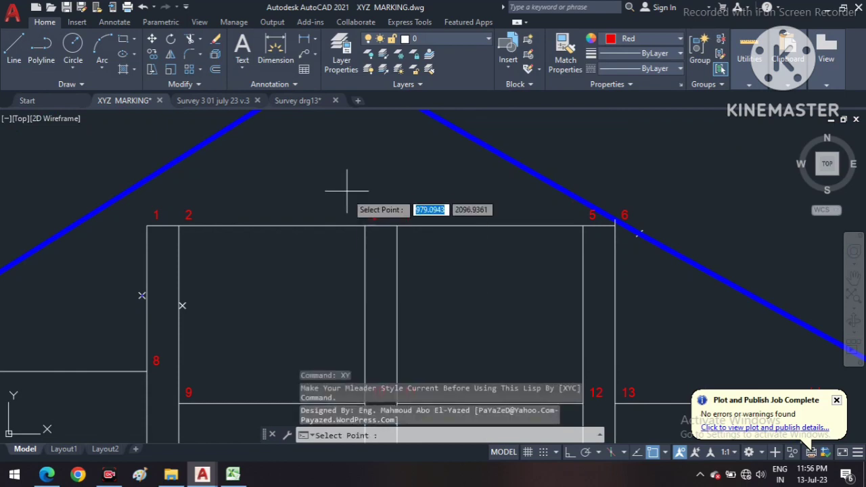
scroll(345, 243, "up", 5)
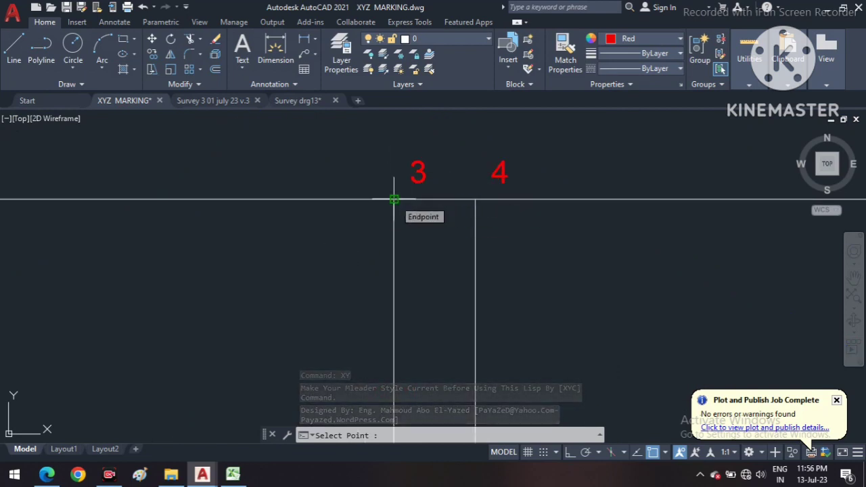
left_click(394, 199)
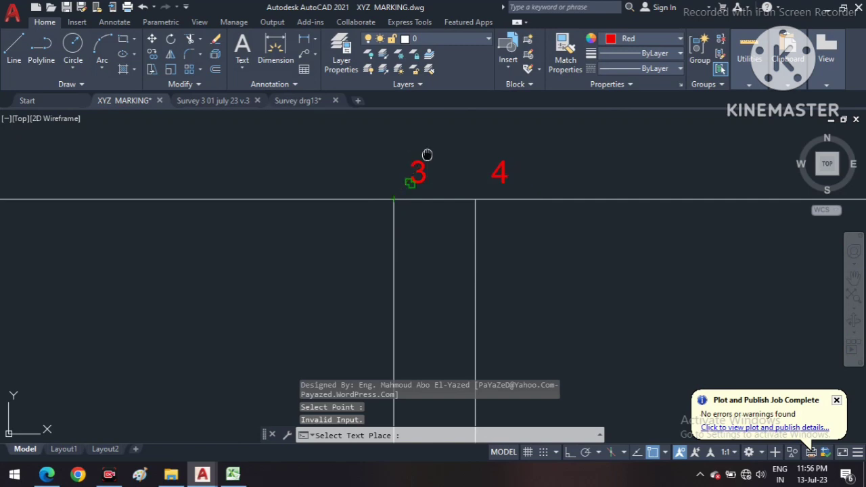
middle_click_drag(426, 155, 397, 174)
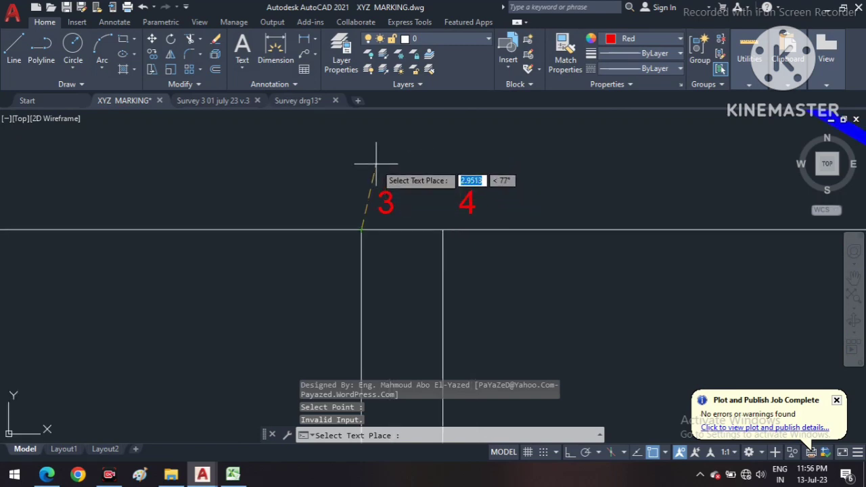
left_click(284, 187)
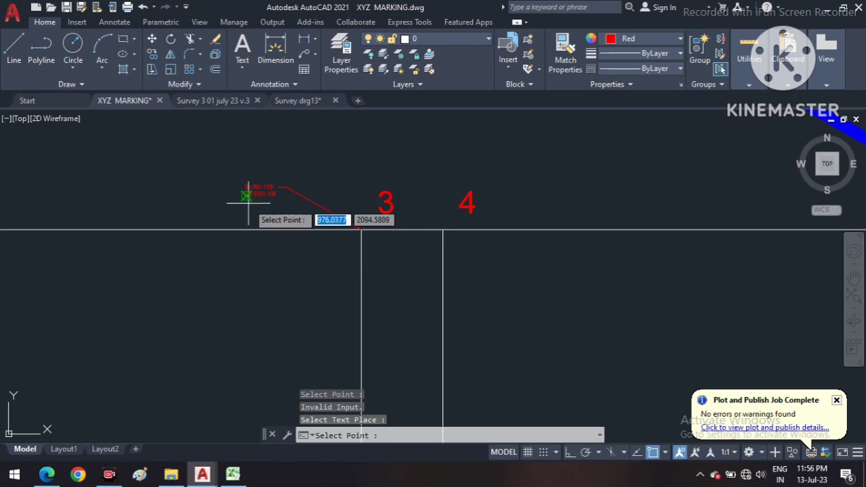
scroll(249, 201, "up", 5)
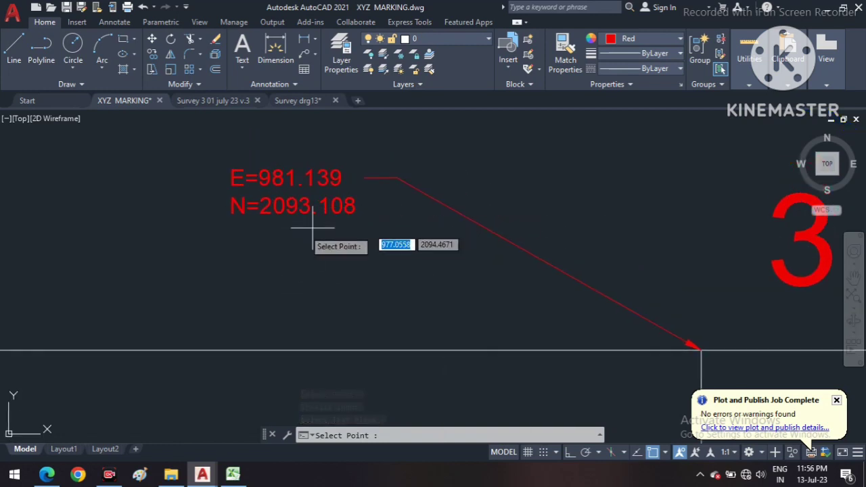
middle_click_drag(313, 228, 236, 195)
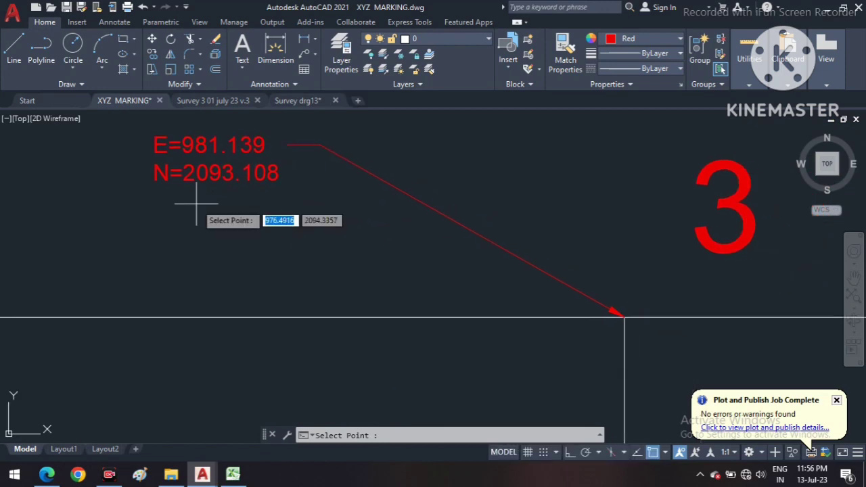
- Label corner 4 with E=984.739, N=2093.108, end the command, and bring Excel forward
scroll(348, 232, "down", 1)
scroll(433, 243, "down", 1)
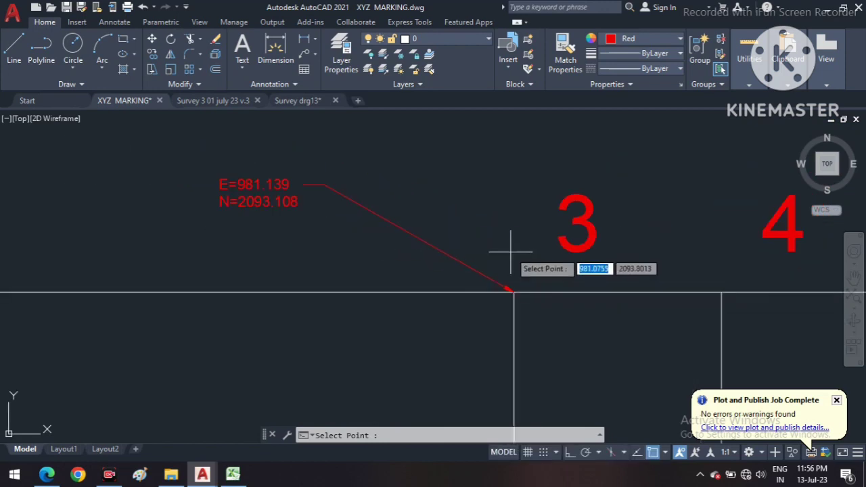
scroll(512, 248, "down", 2)
middle_click_drag(584, 257, 448, 253)
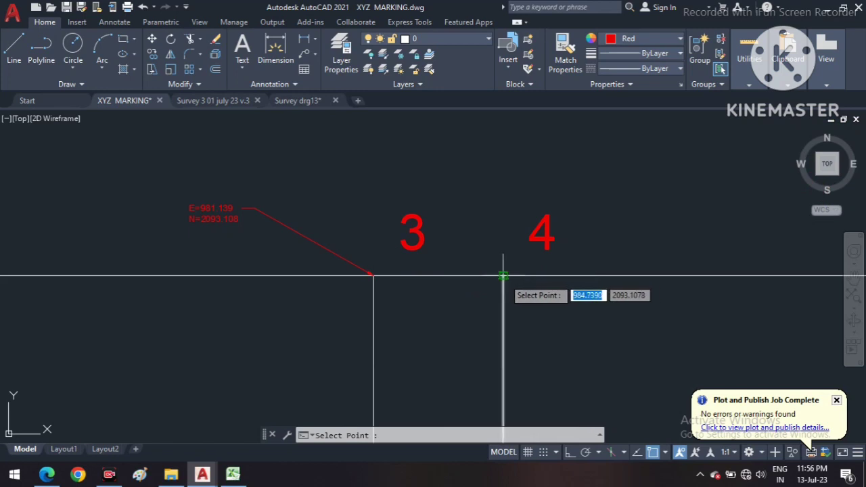
left_click(502, 275)
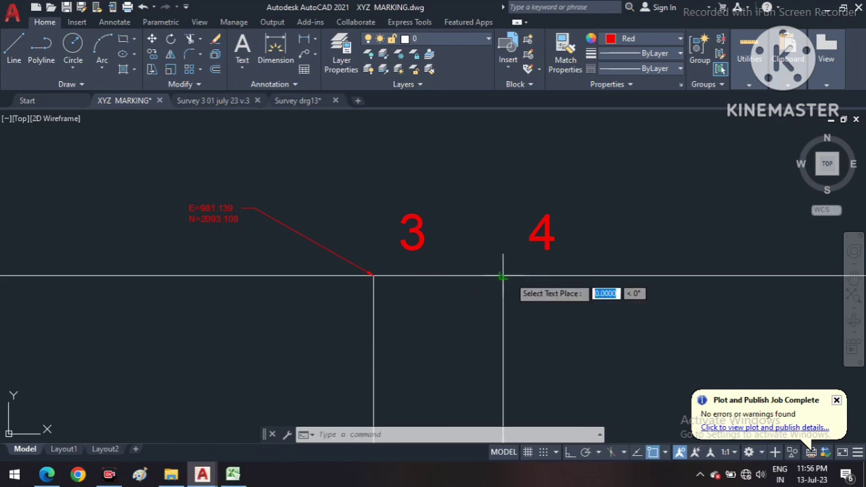
left_click(594, 213)
middle_click_drag(667, 247, 592, 222)
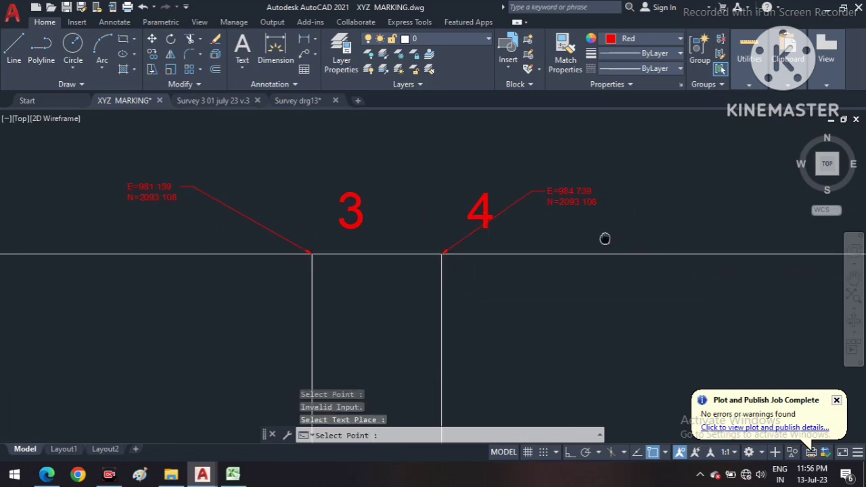
key("Escape")
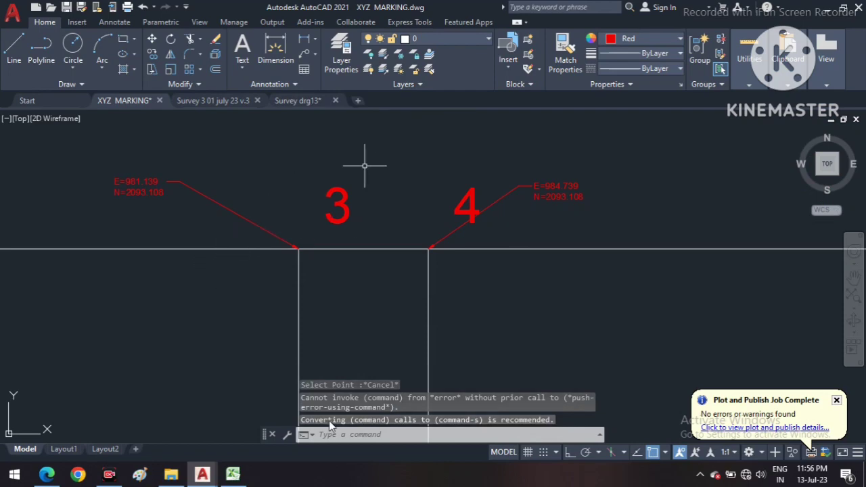
left_click(234, 475)
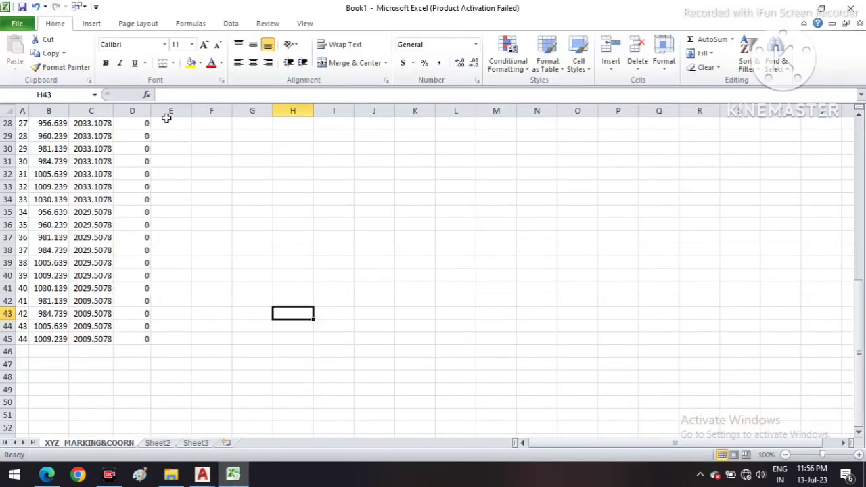
- Check Excel rows for points 3 and 4 (X 981.139, 984.739; Y 2093.1078), then minimize Excel
scroll(183, 261, "up", 4)
scroll(199, 255, "up", 5)
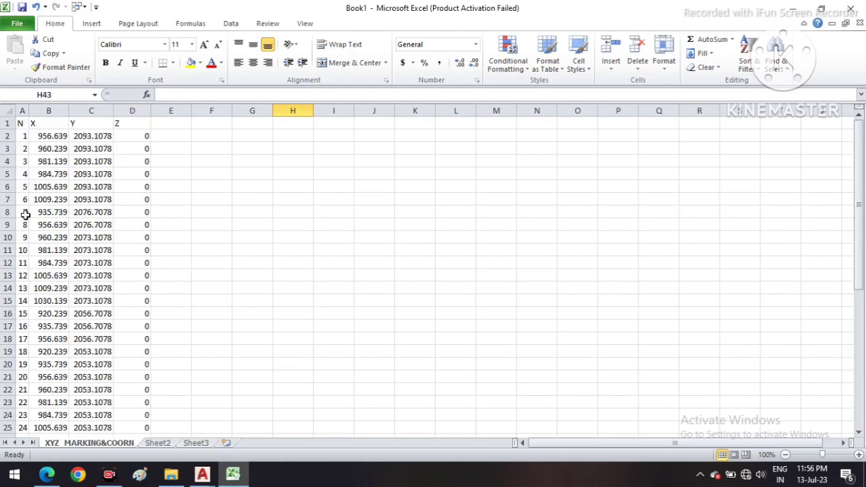
double_click(328, 10)
left_click(673, 215)
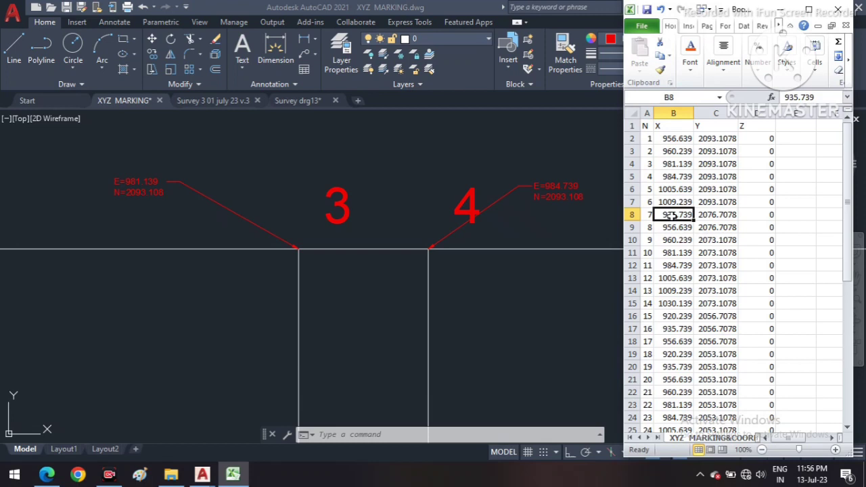
left_click(648, 164)
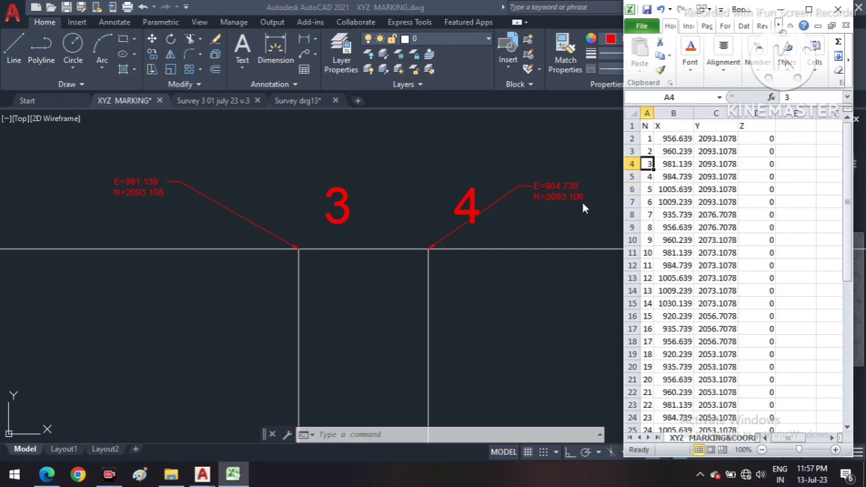
left_click(717, 177)
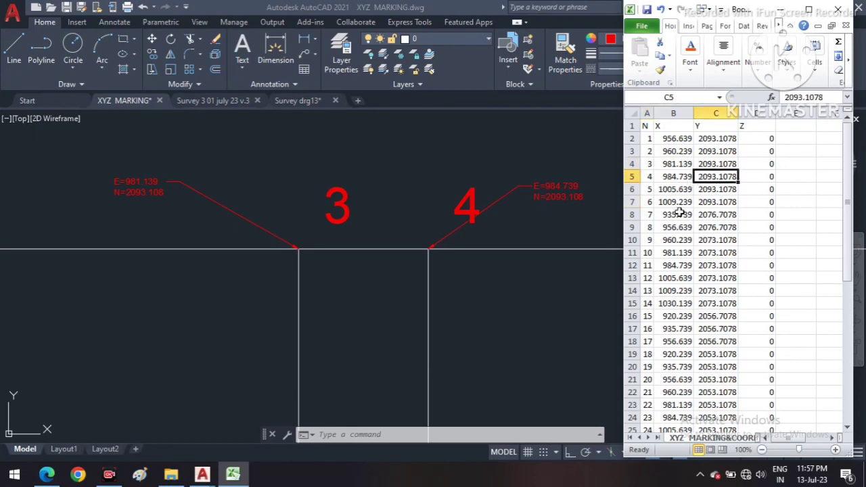
left_click(780, 12)
scroll(402, 209, "down", 5)
middle_click_drag(437, 232, 464, 212)
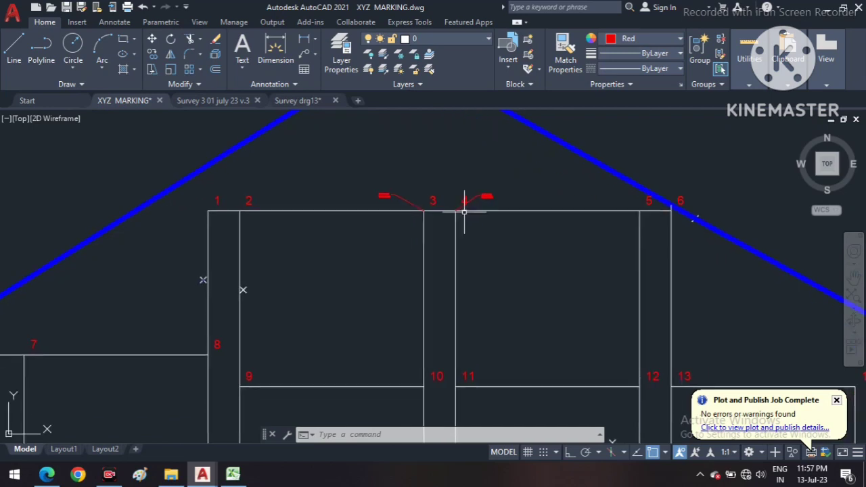
scroll(440, 226, "down", 4)
middle_click_drag(412, 241, 389, 213)
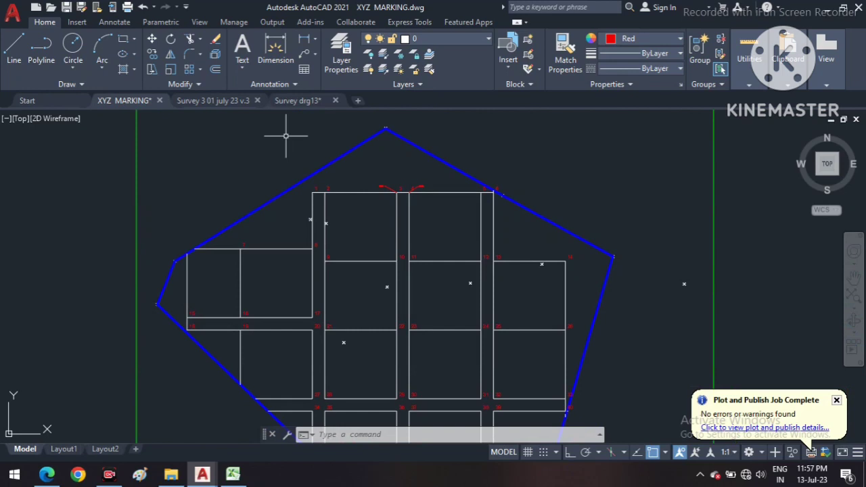
middle_click_drag(374, 360, 338, 314)
scroll(443, 308, "down", 2)
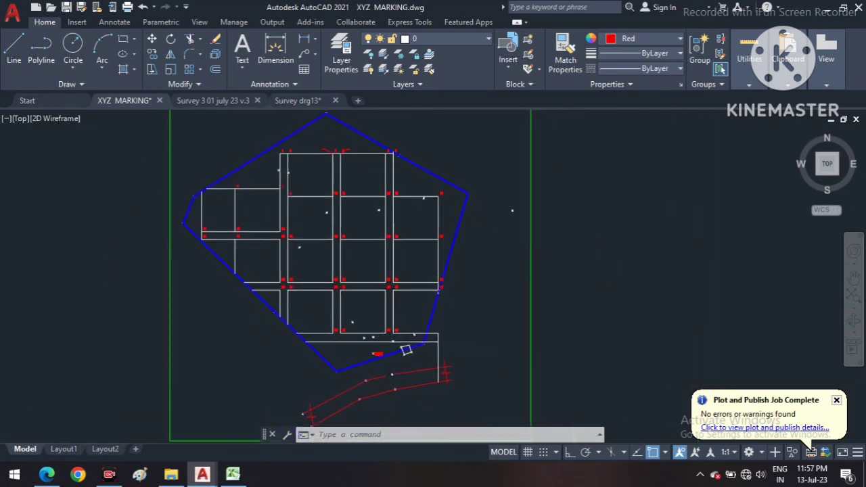
middle_click_drag(485, 331, 427, 305)
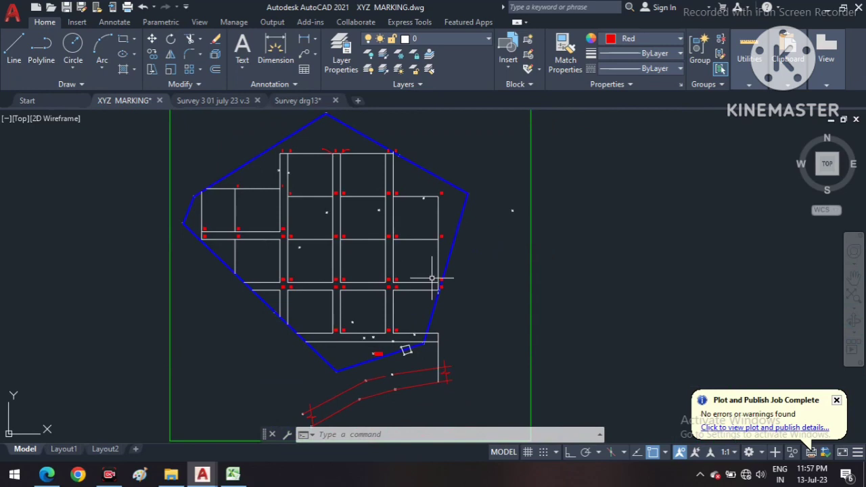